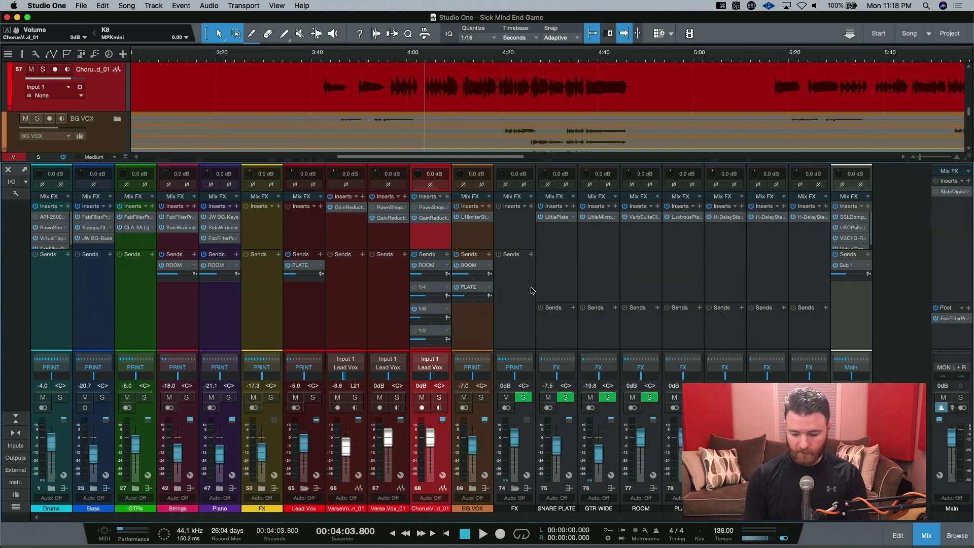
Step: Select the FX channels in the mixer in turn, then the ChorusV strip to jump to its track
click(809, 281)
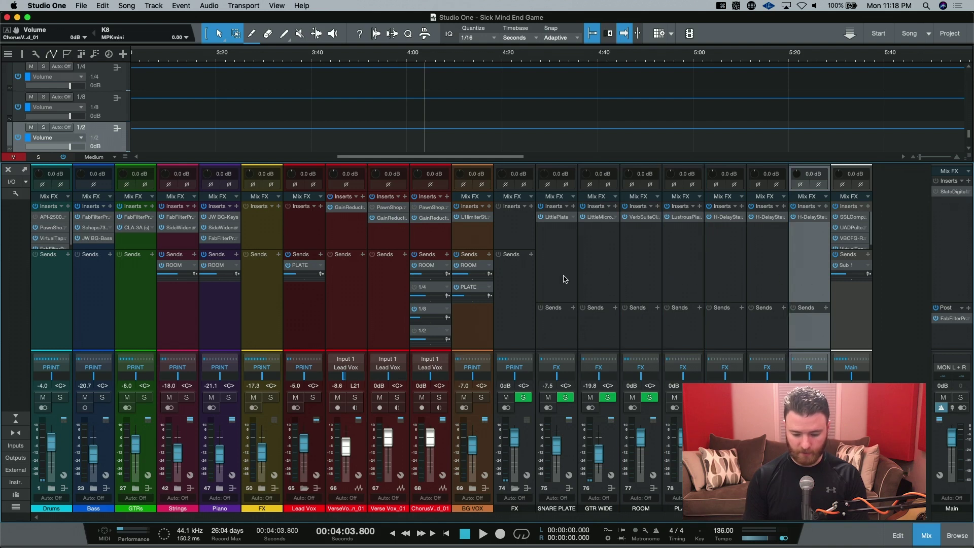
shift+click(566, 279)
click(803, 275)
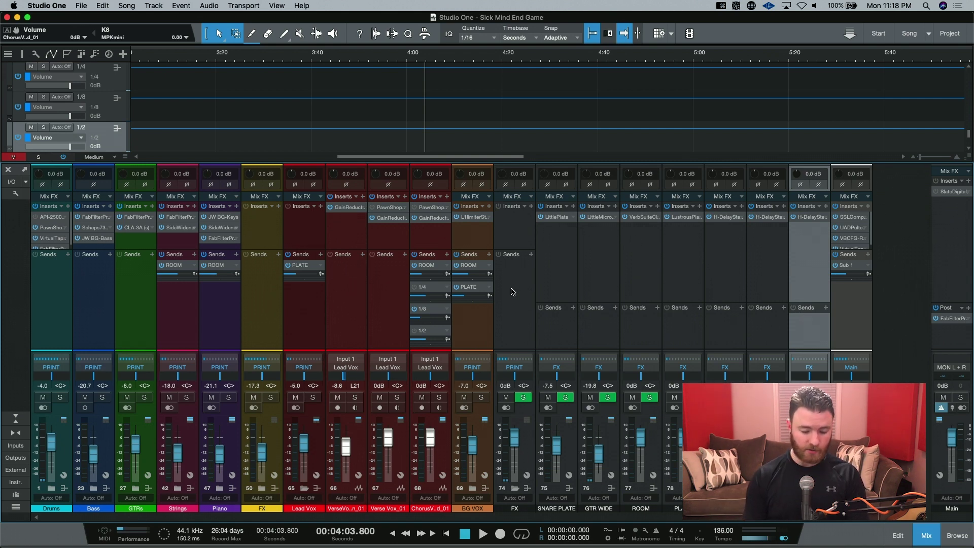
click(511, 308)
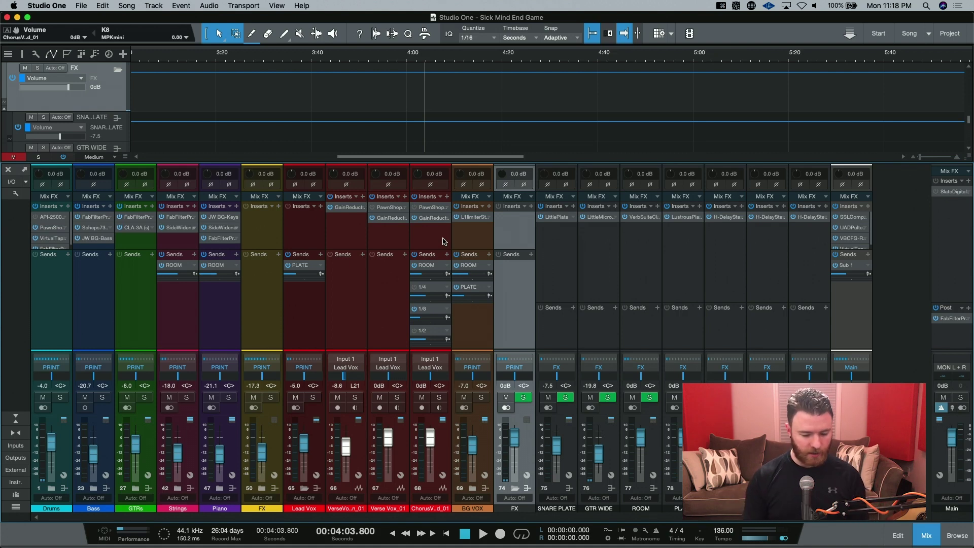
click(443, 241)
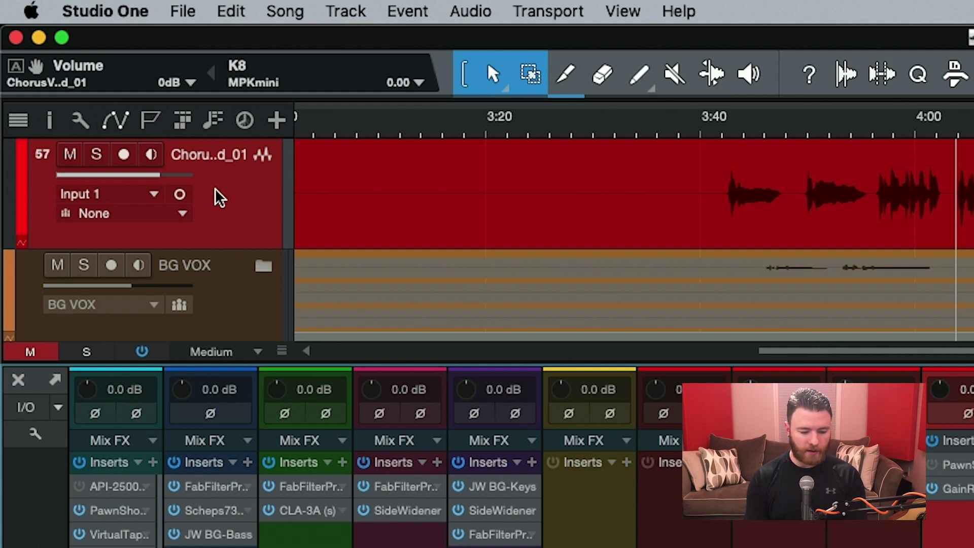
Step: Select the chorus vocal event and show automation lanes in the arrangement
click(260, 200)
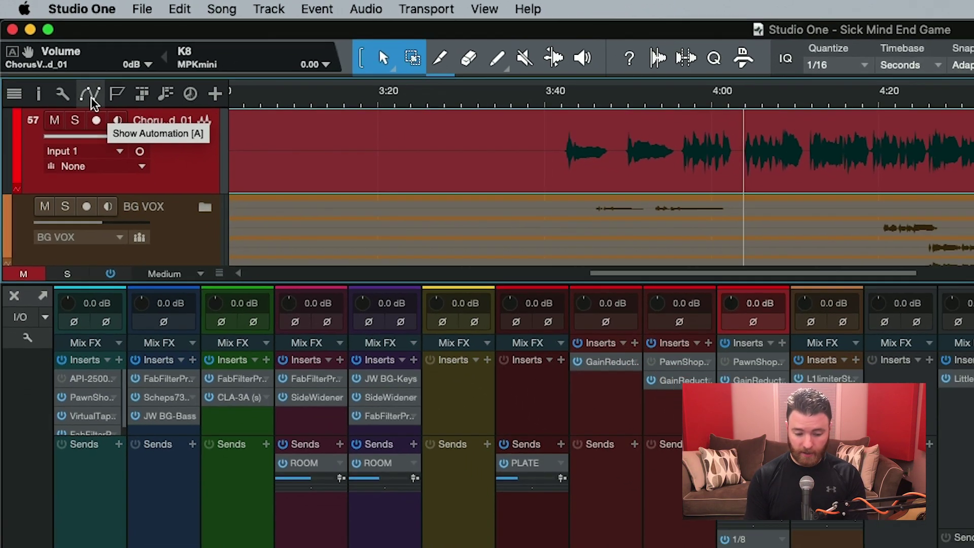
click(115, 121)
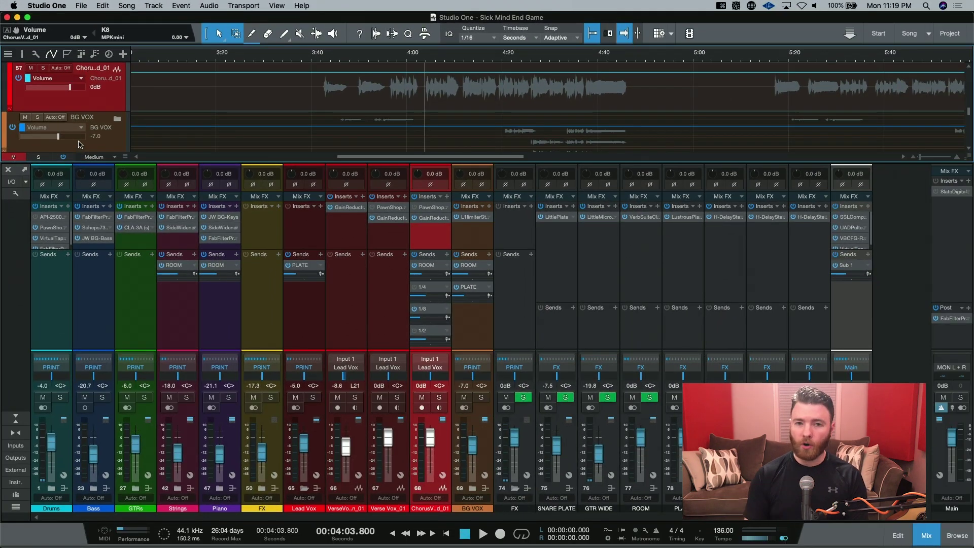
scroll(81, 125, up, 15)
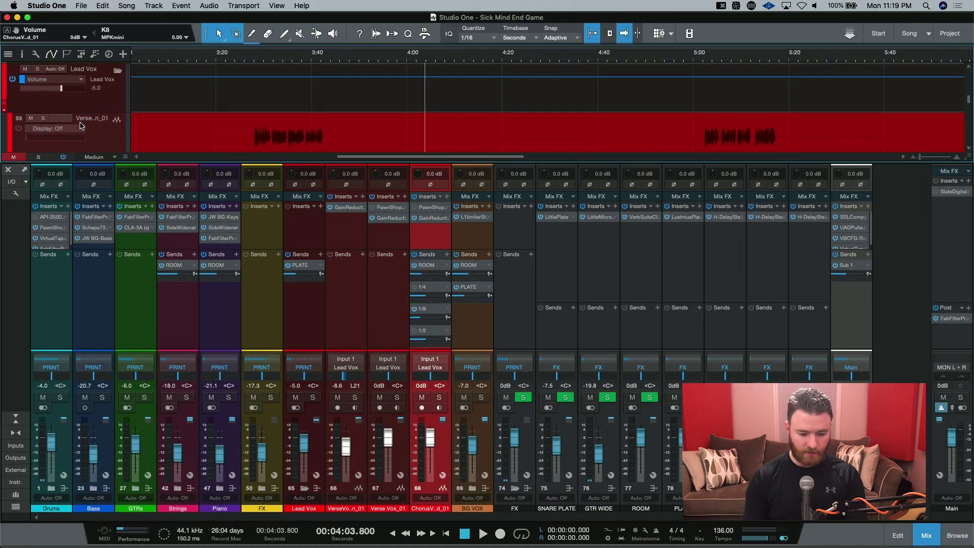
scroll(80, 126, down, 6)
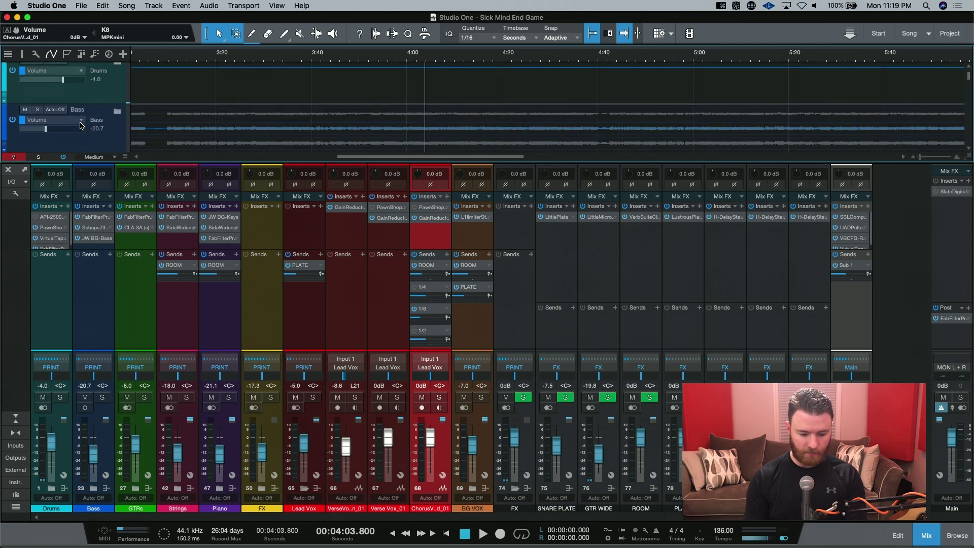
scroll(80, 125, down, 8)
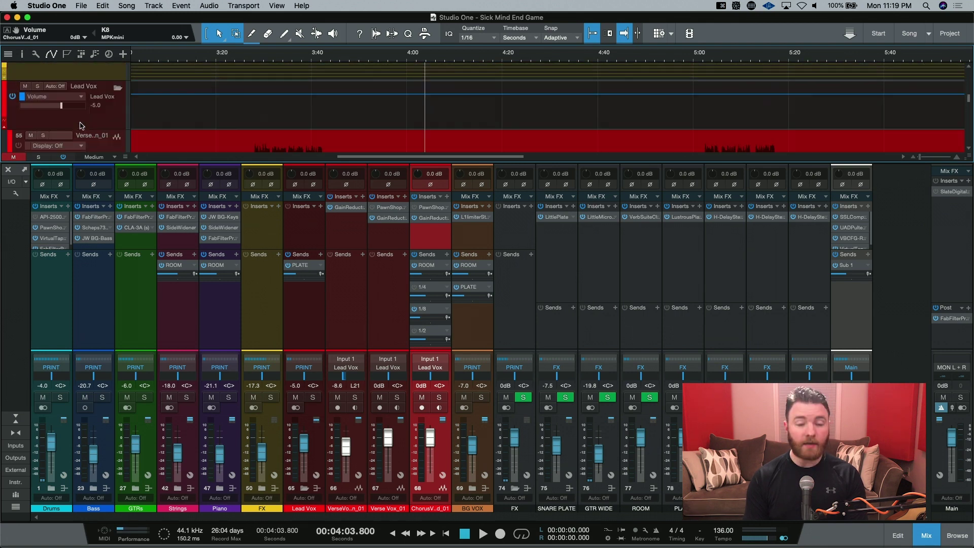
scroll(81, 125, down, 3)
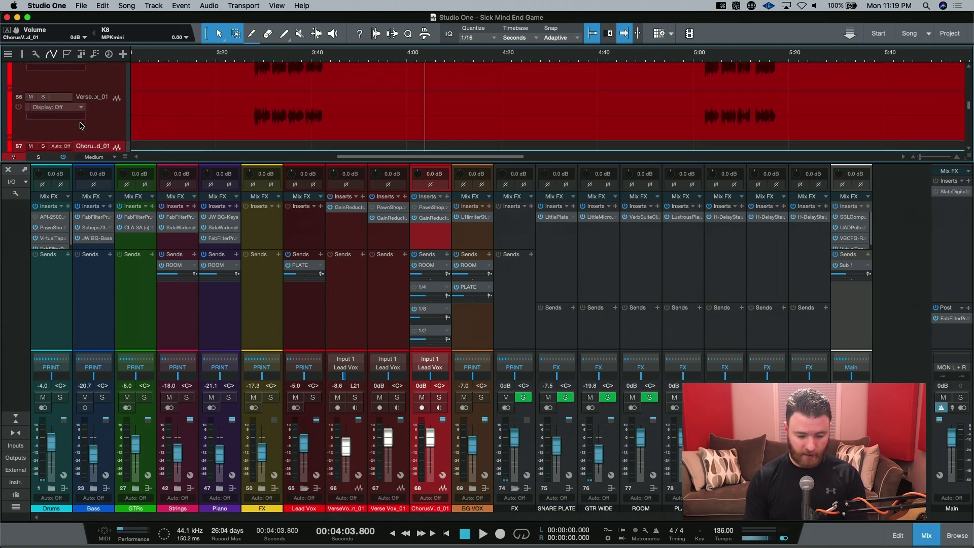
Step: Set the automation lane display to Volume for tracks 55, 56 and Chorus Vox Tuned_01
click(105, 120)
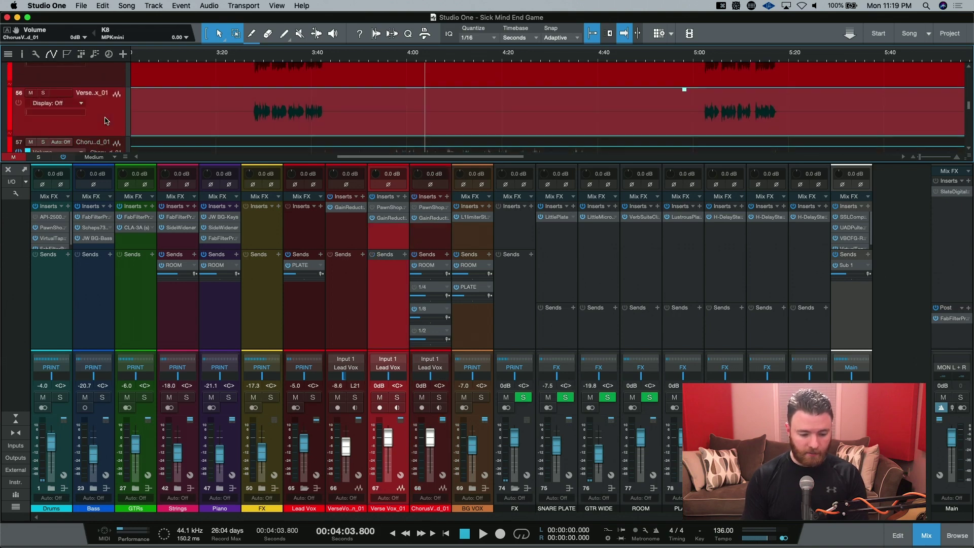
scroll(105, 120, up, 1)
click(105, 121)
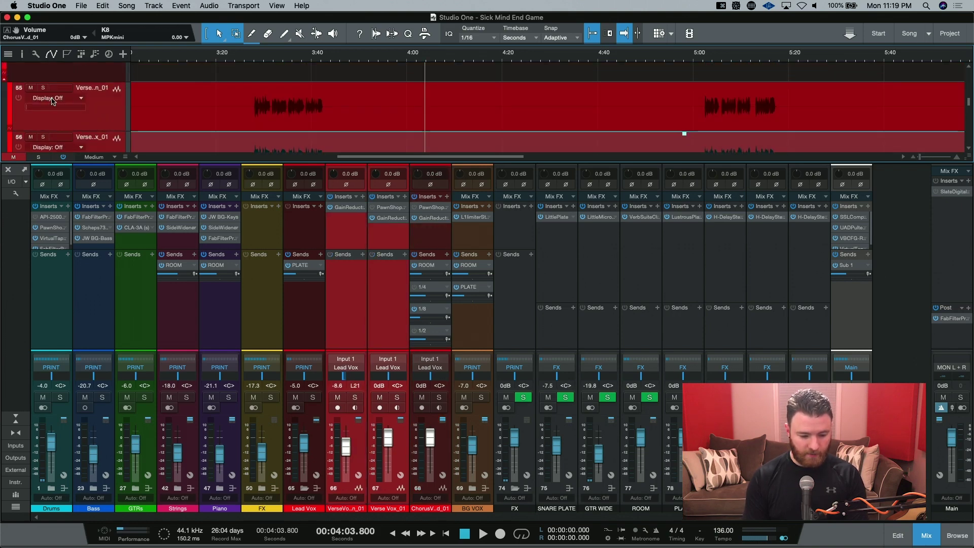
click(82, 100)
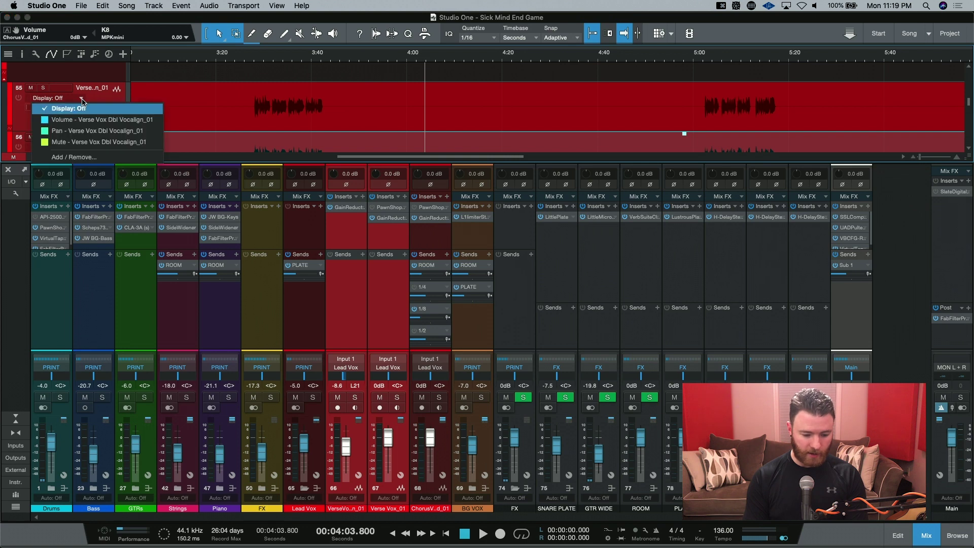
click(89, 121)
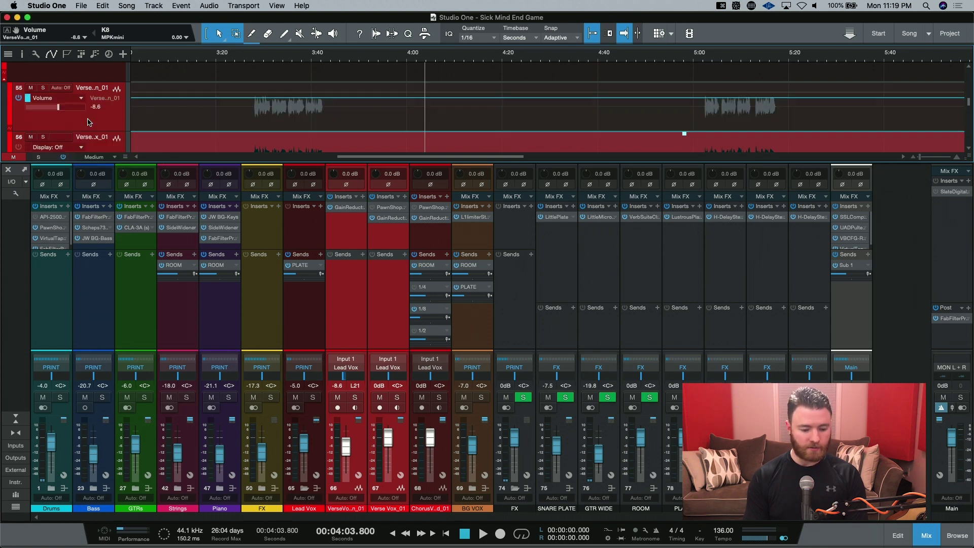
scroll(89, 122, down, 1)
click(79, 120)
click(79, 141)
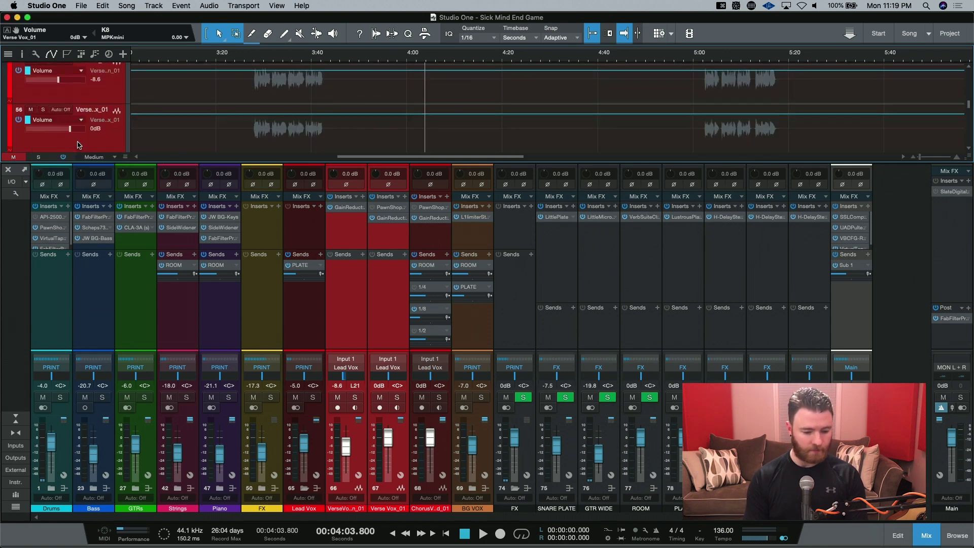
scroll(80, 122, down, 2)
click(80, 101)
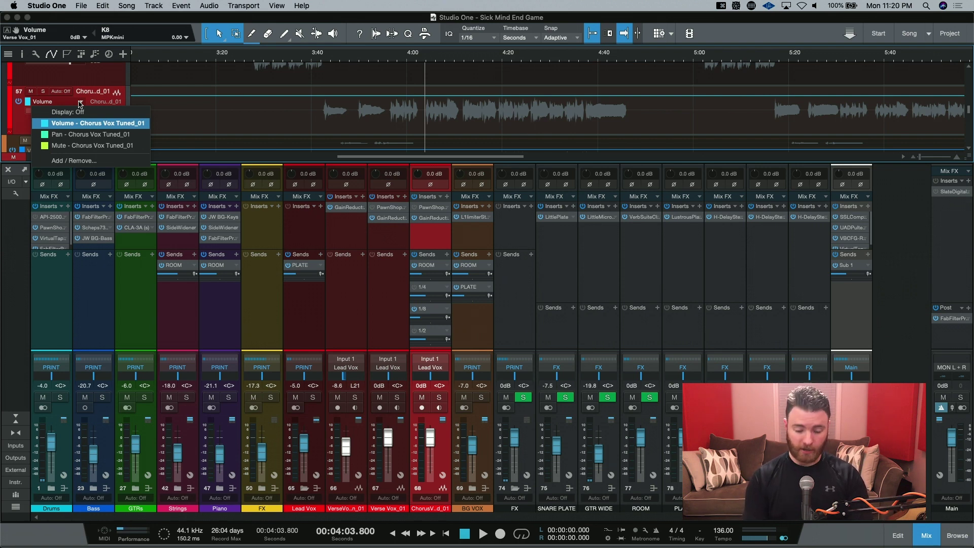
click(80, 103)
Step: Open Preferences > Advanced > Automation with Cmd+, review it, and close it unchanged
key(super+comma)
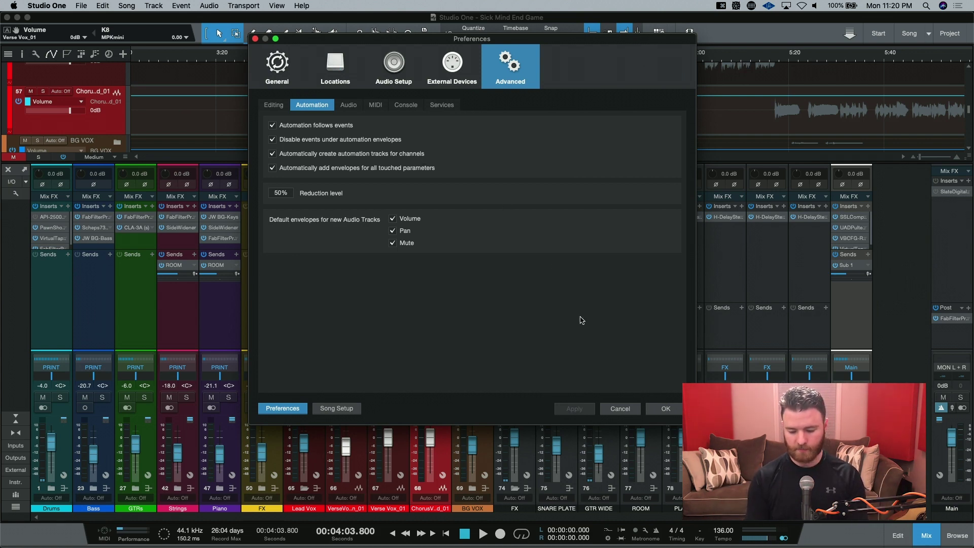
click(667, 412)
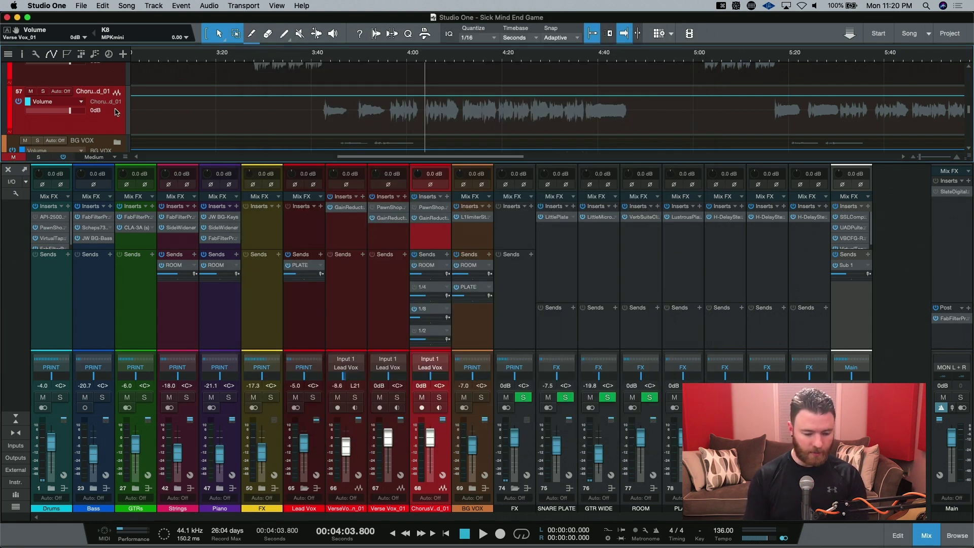
Step: Hide the automation lanes and scroll down through the track list
key(a)
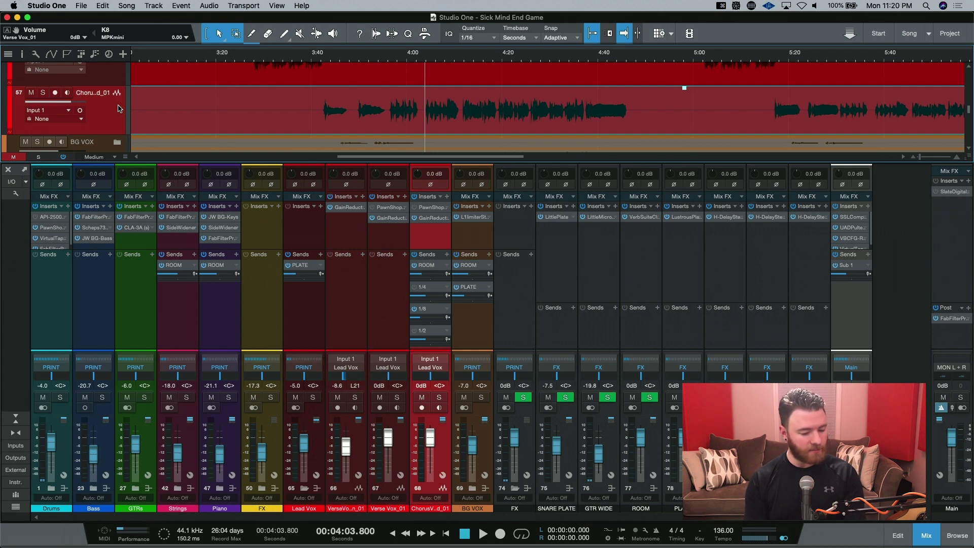
scroll(119, 109, down, 5)
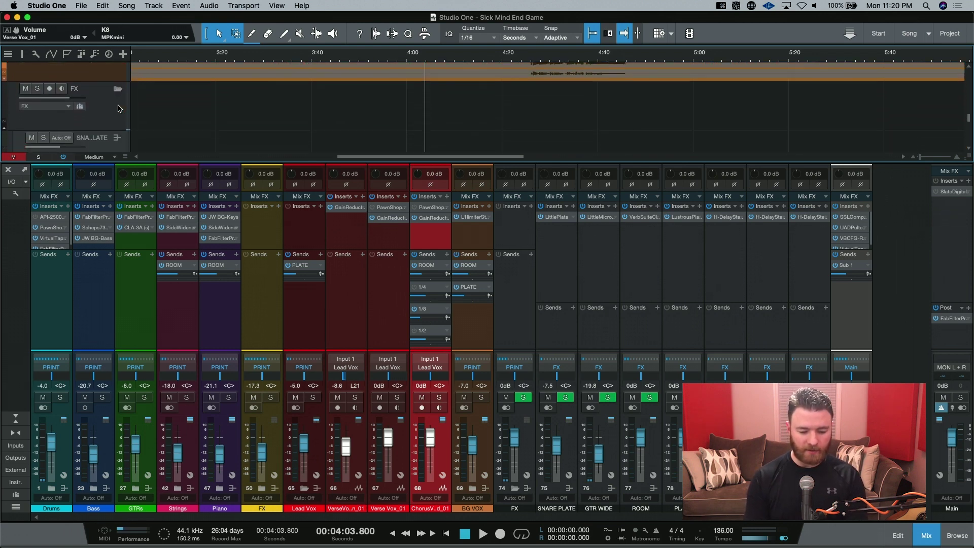
scroll(120, 109, down, 5)
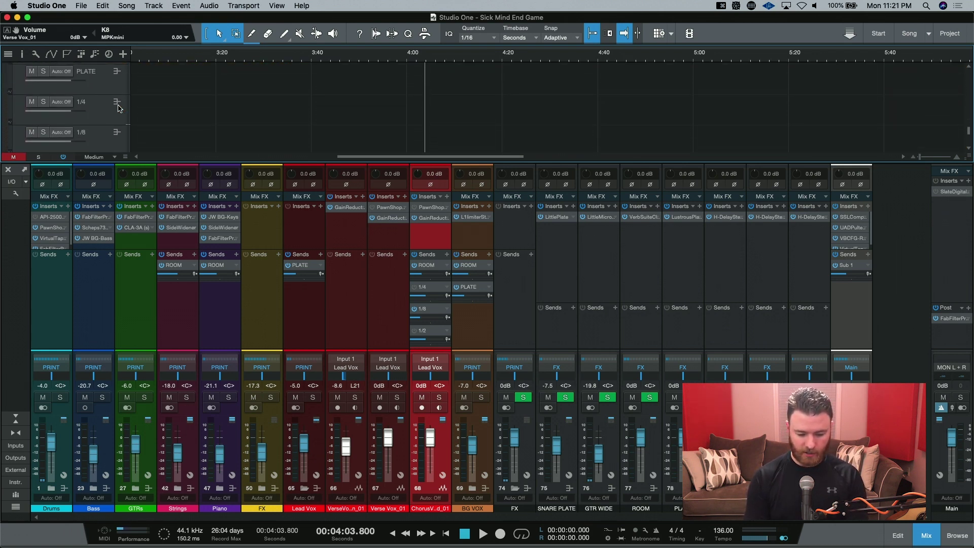
scroll(119, 109, down, 3)
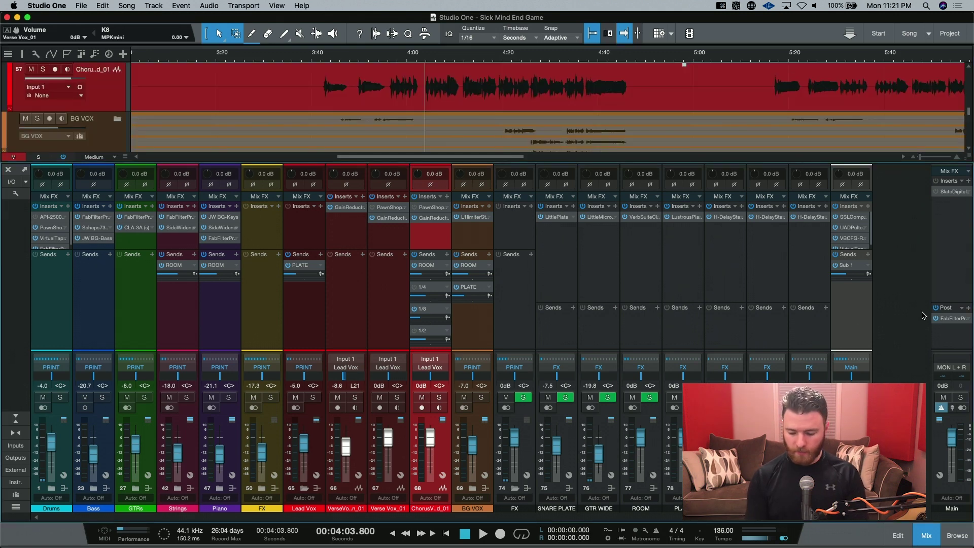
Step: Add a new bus channel in the mixer and leave automation lanes hidden, Bus 1 and BG VOX visible
right_click(899, 314)
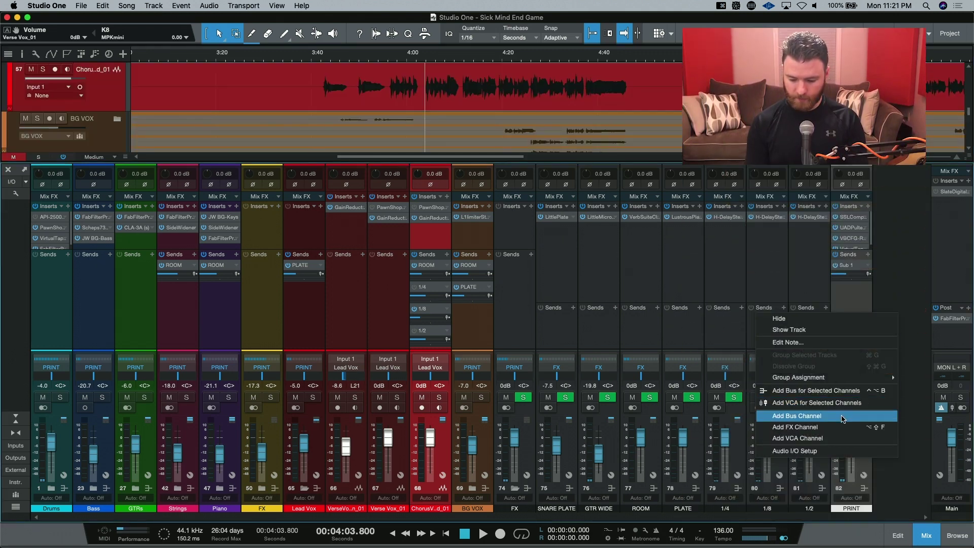
click(847, 390)
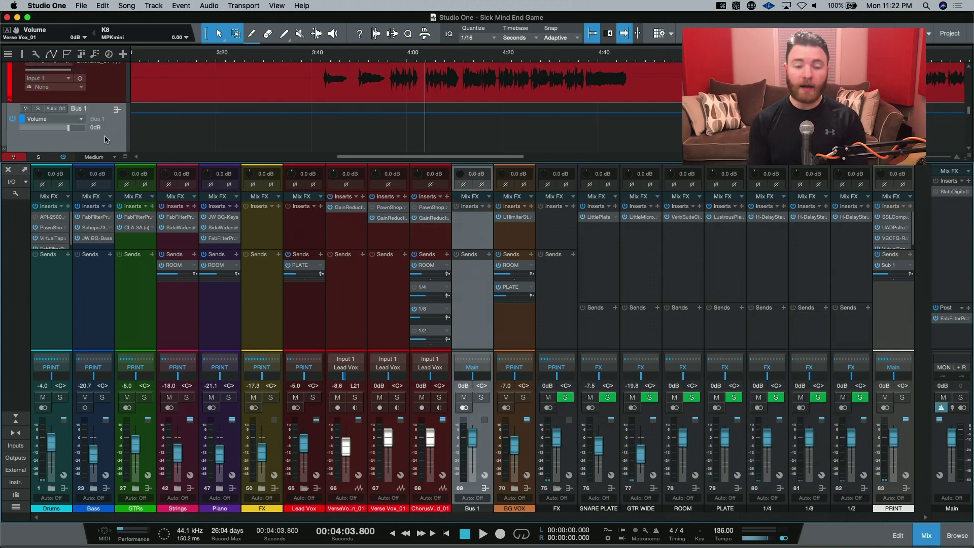
click(51, 57)
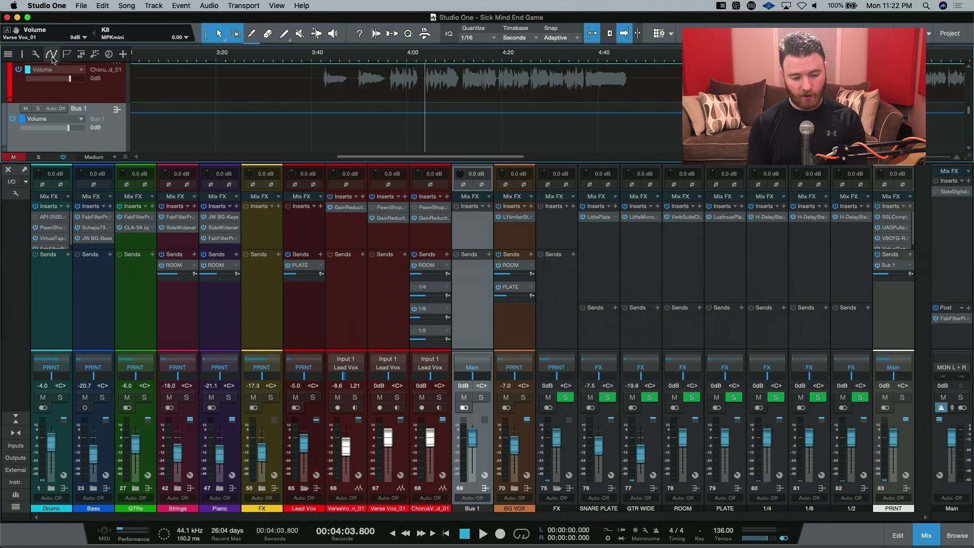
click(53, 58)
click(52, 58)
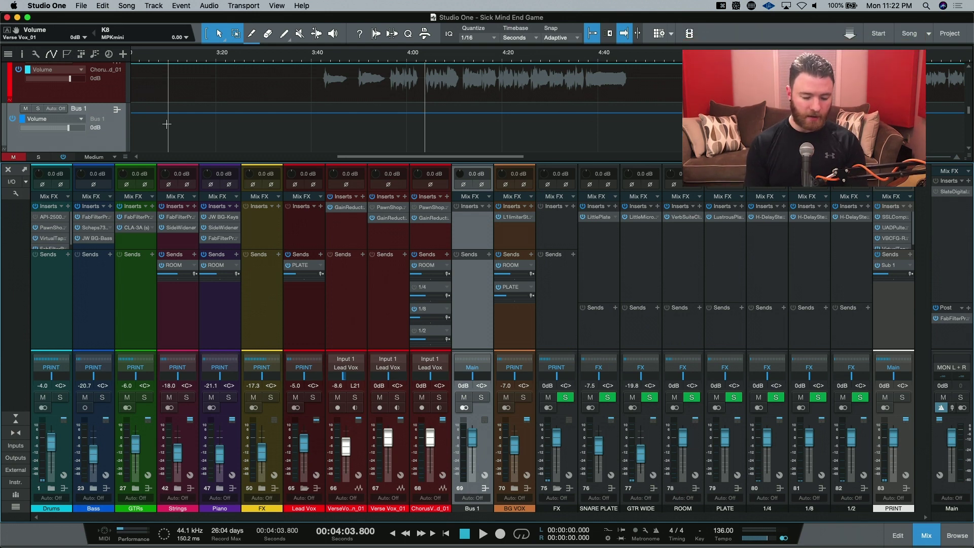
key(a)
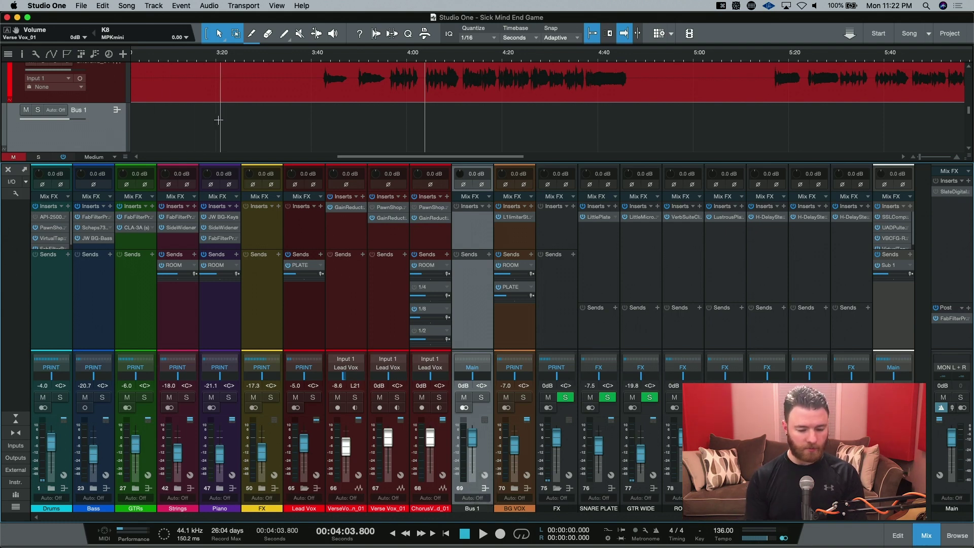
scroll(218, 120, down, 5)
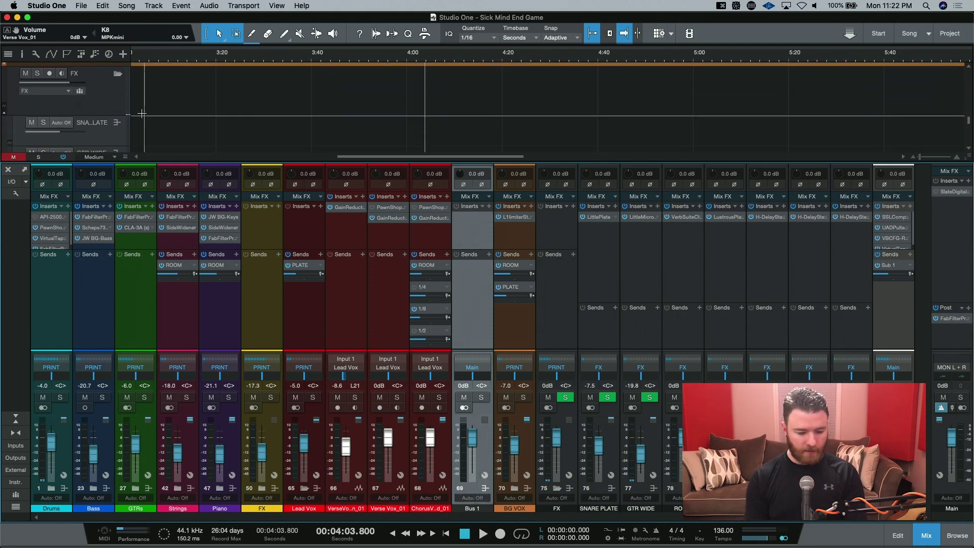
scroll(99, 86, up, 6)
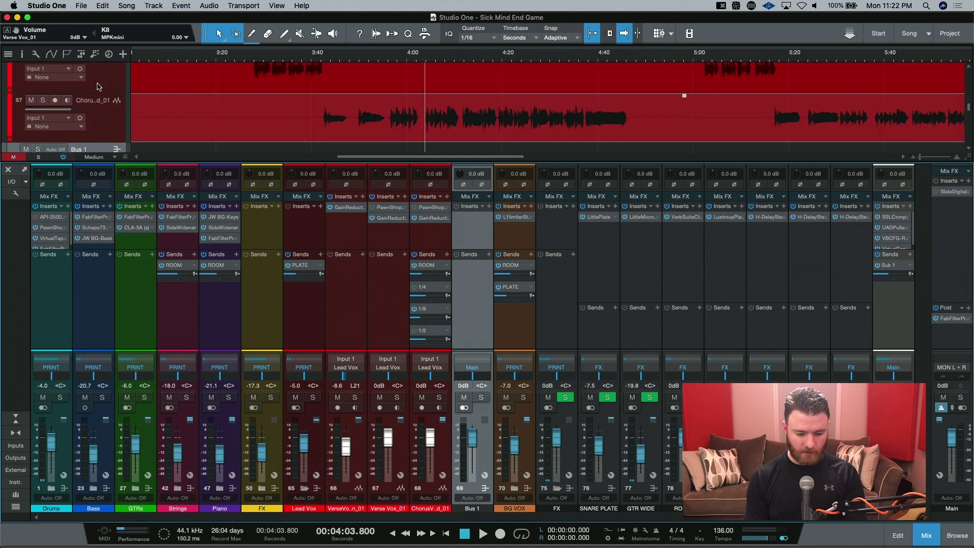
scroll(99, 87, down, 3)
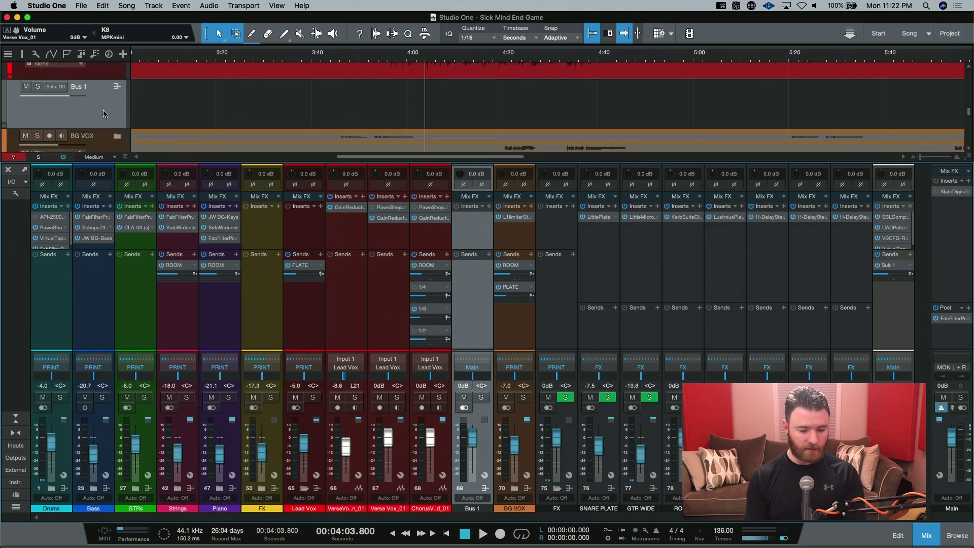
Step: Remove the Bus 1 track and move the selection down to the FX track
key(shift+t)
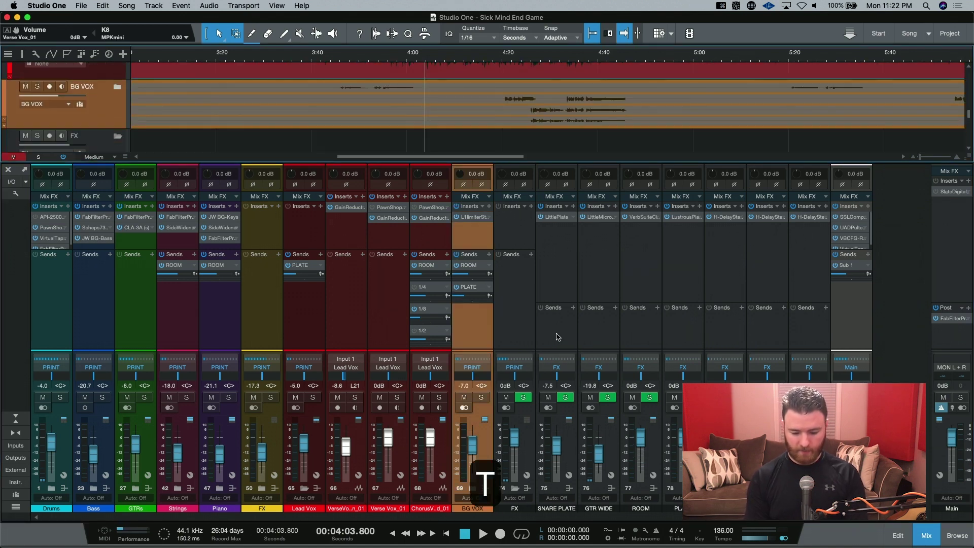
key(Down)
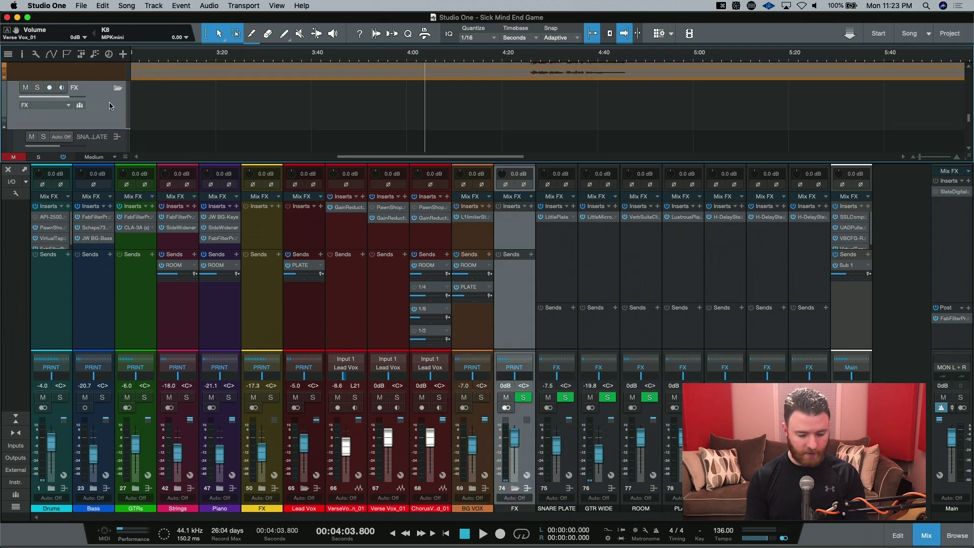
scroll(105, 106, down, 5)
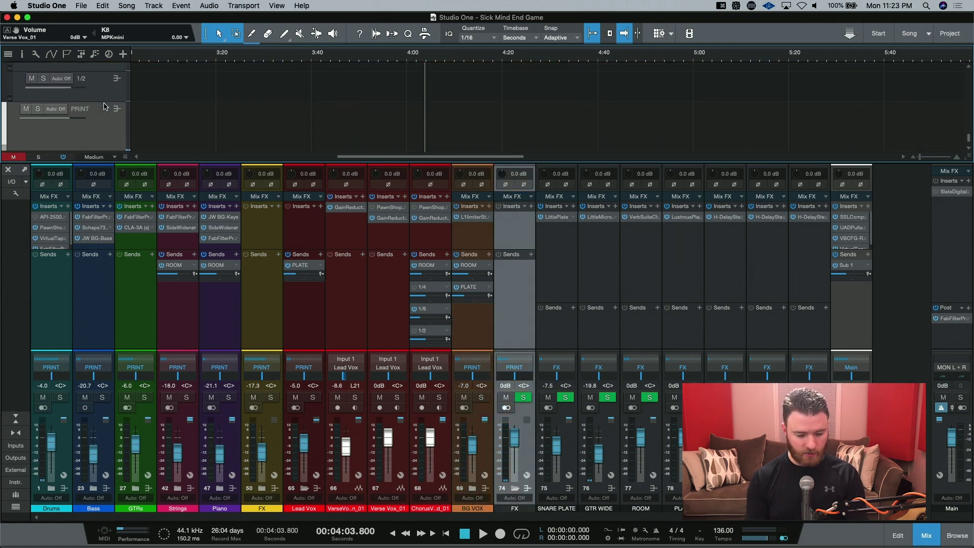
scroll(106, 106, down, 1)
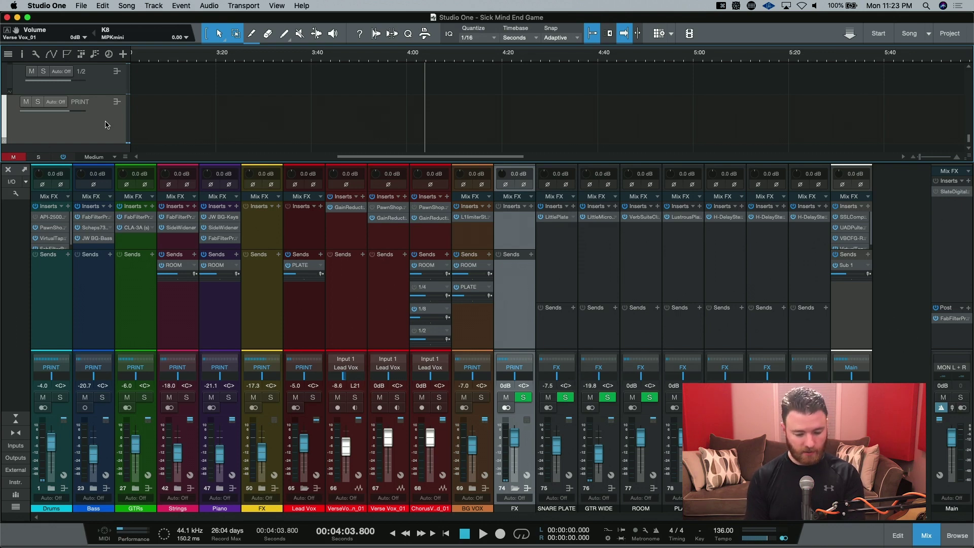
Step: Select all the FX and bus channels and toggle their automation lanes via Show / Hide Automation
shift+click(105, 125)
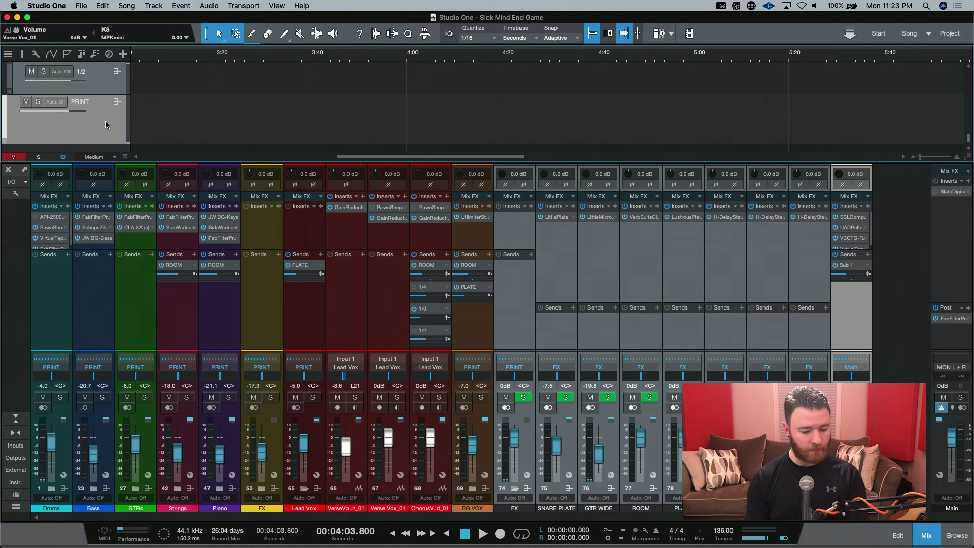
right_click(105, 125)
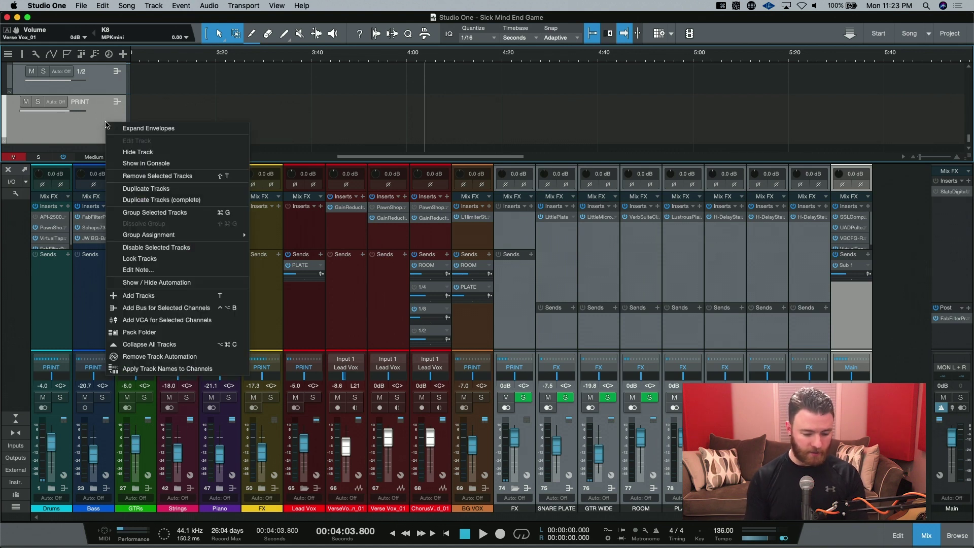
click(169, 282)
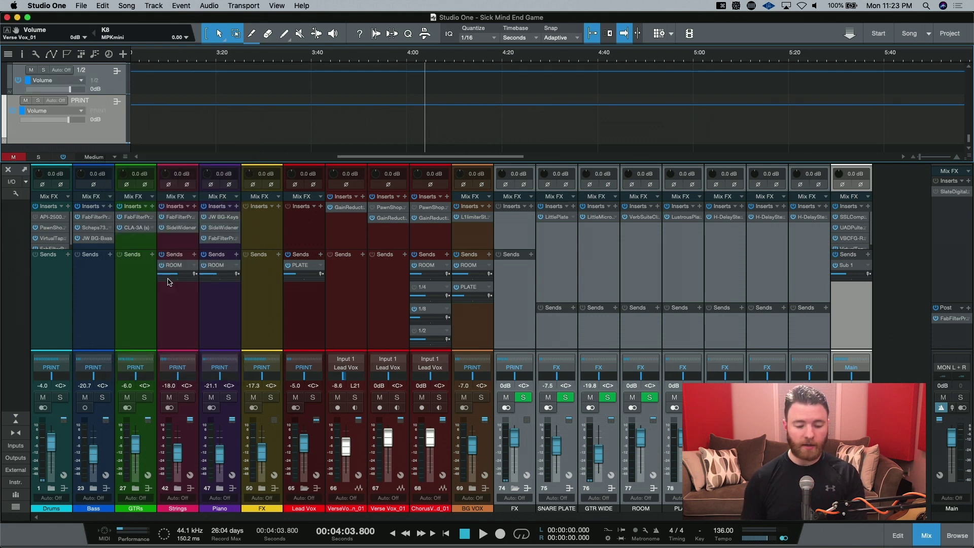
scroll(130, 124, down, 10)
scroll(130, 125, up, 5)
scroll(129, 125, up, 10)
scroll(130, 125, down, 10)
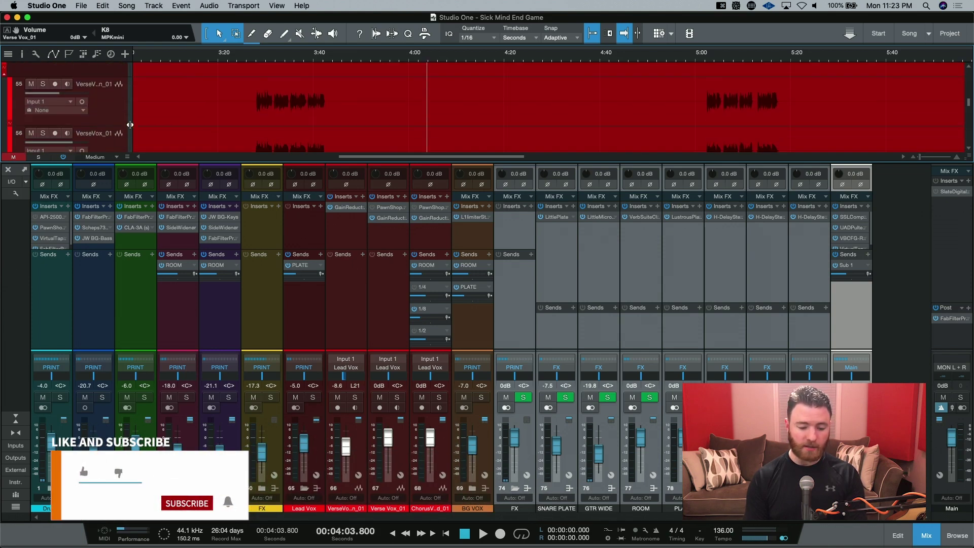
scroll(130, 125, down, 2)
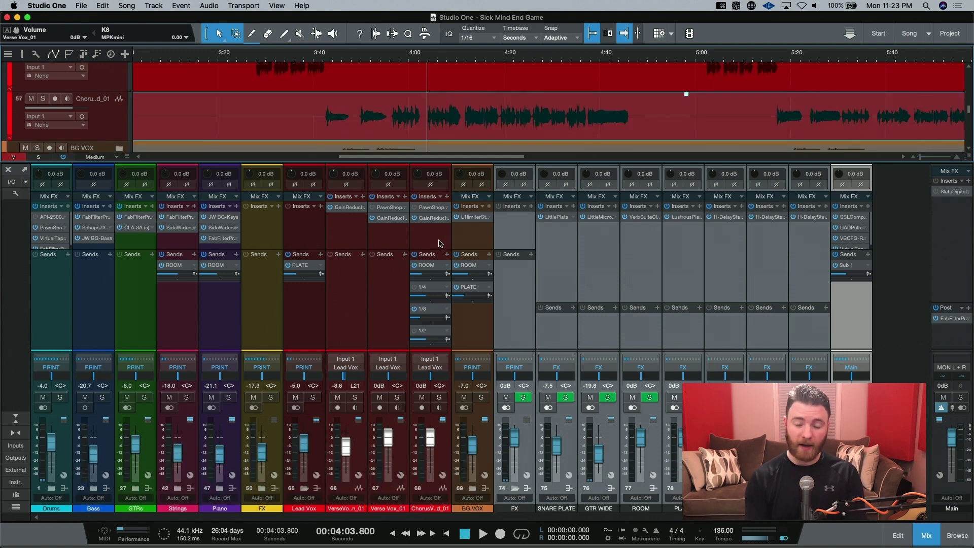
Step: Open an Edit Automation "Send Level" lane for the Chorus Vox channel's ROOM send
click(439, 244)
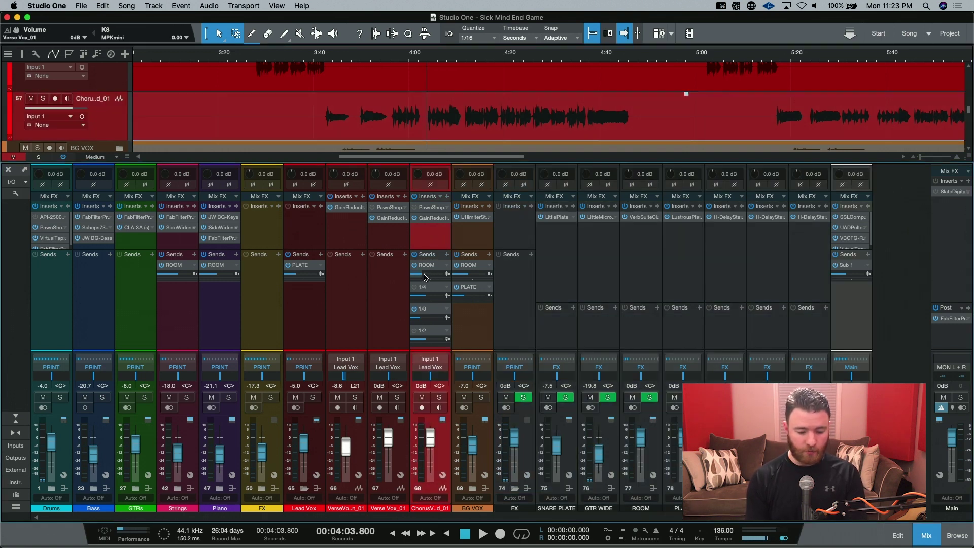
mouse_move(425, 277)
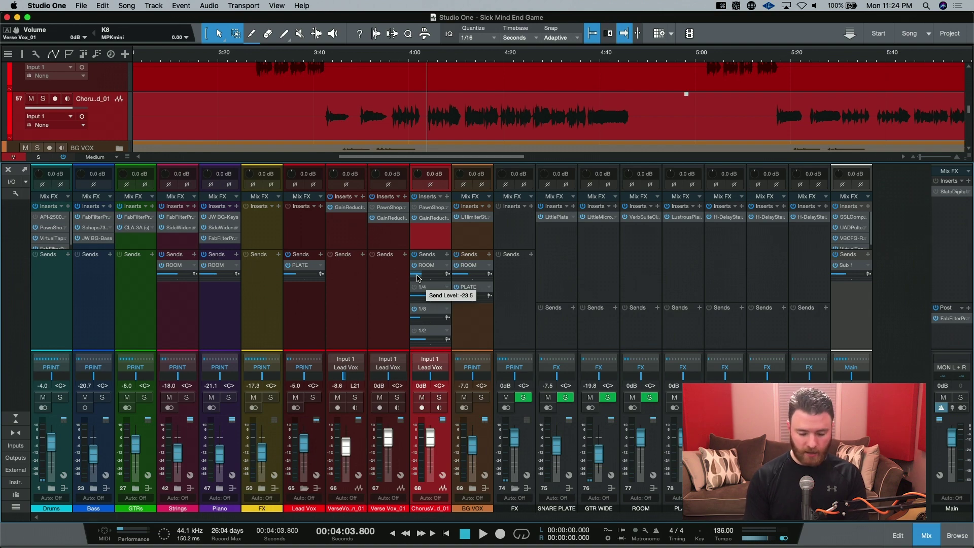
right_click(419, 278)
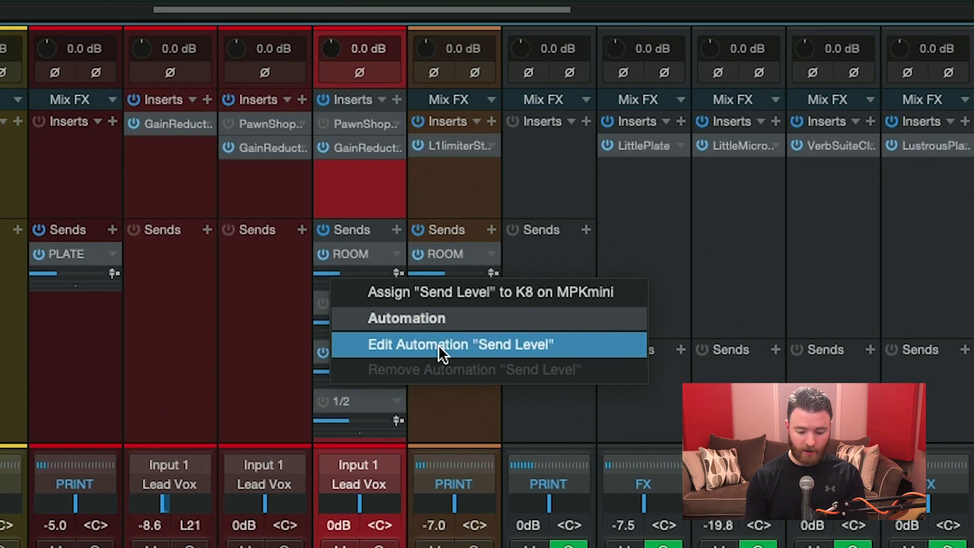
click(438, 345)
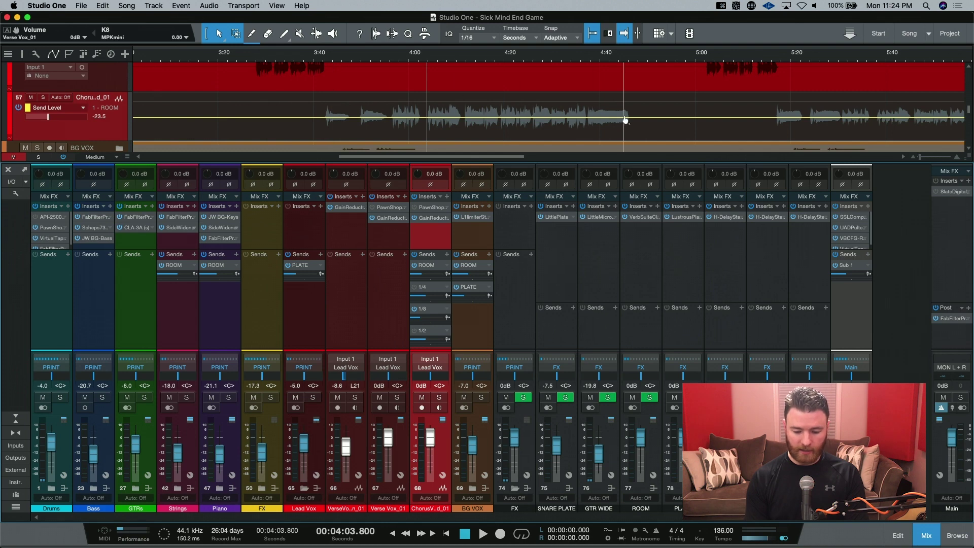
click(84, 109)
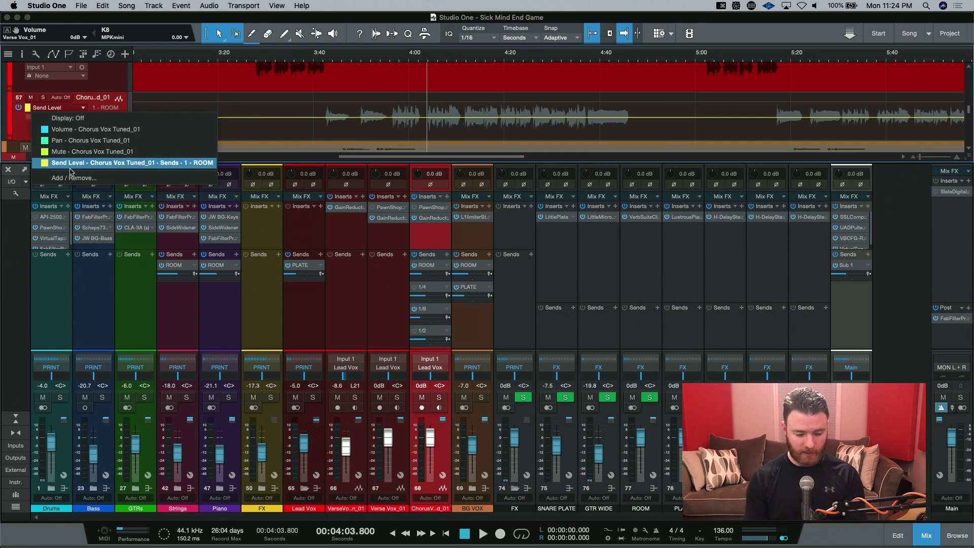
Step: Set the lane to Send Level and dip it from -23.5 to -31.5 between 3:41 and 4:03
click(54, 163)
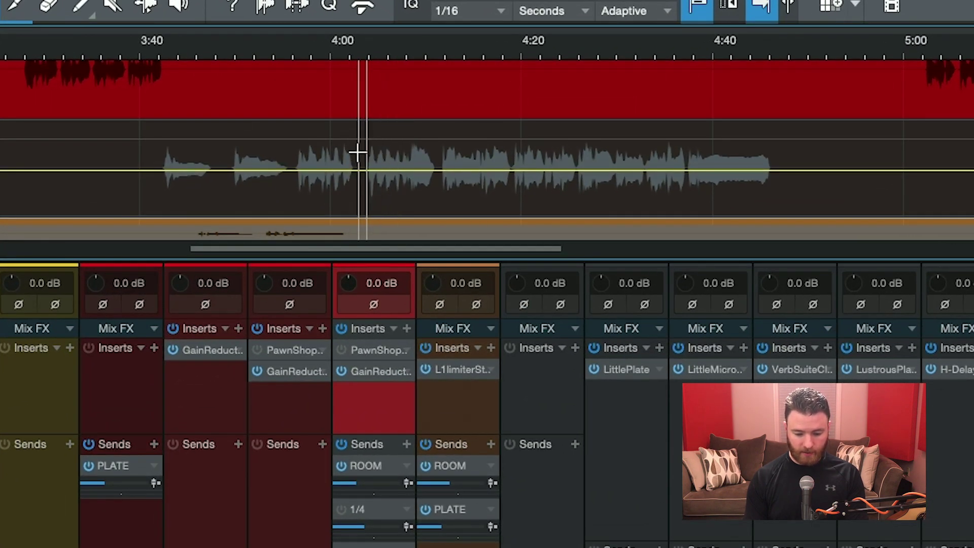
drag(357, 152, 148, 152)
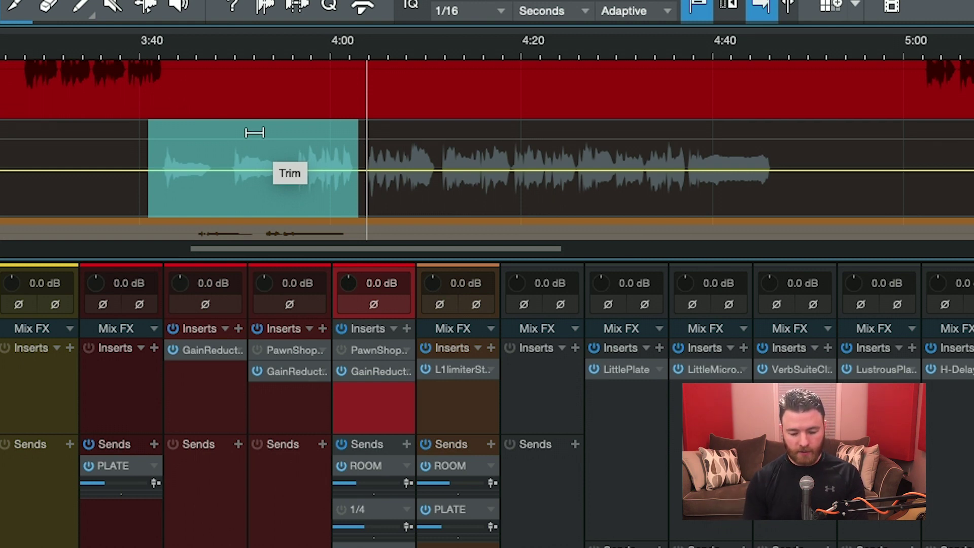
drag(254, 133, 252, 151)
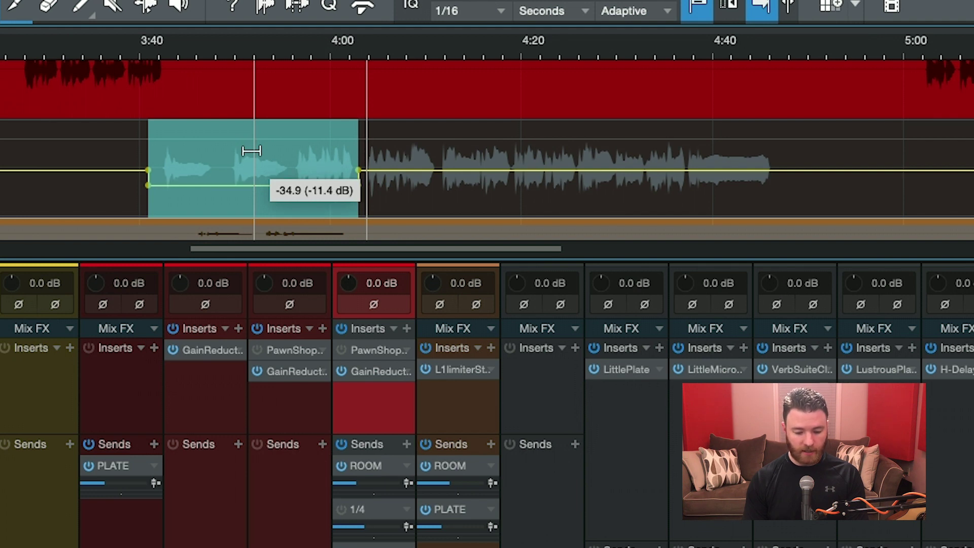
mouse_move(252, 150)
mouse_down()
mouse_move(251, 140)
mouse_move(252, 149)
mouse_up()
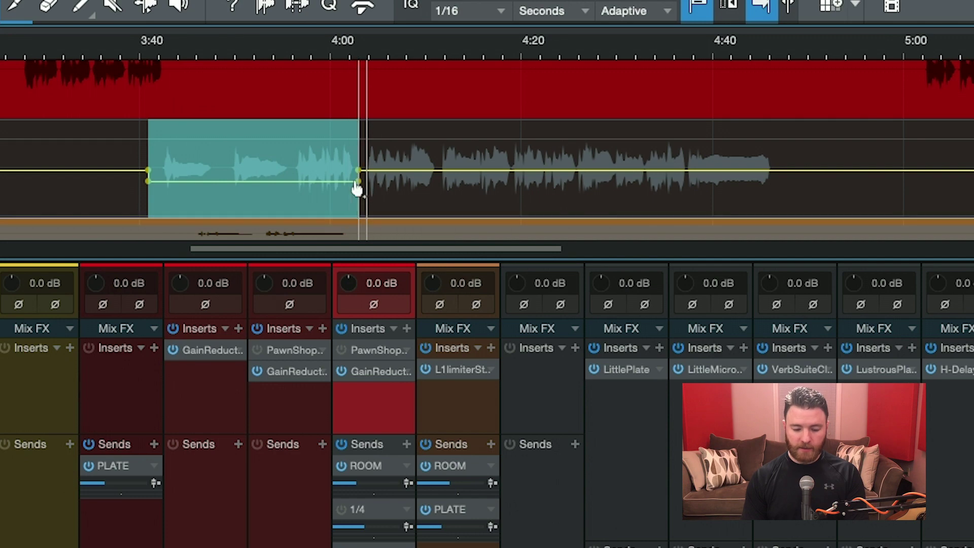
mouse_move(362, 187)
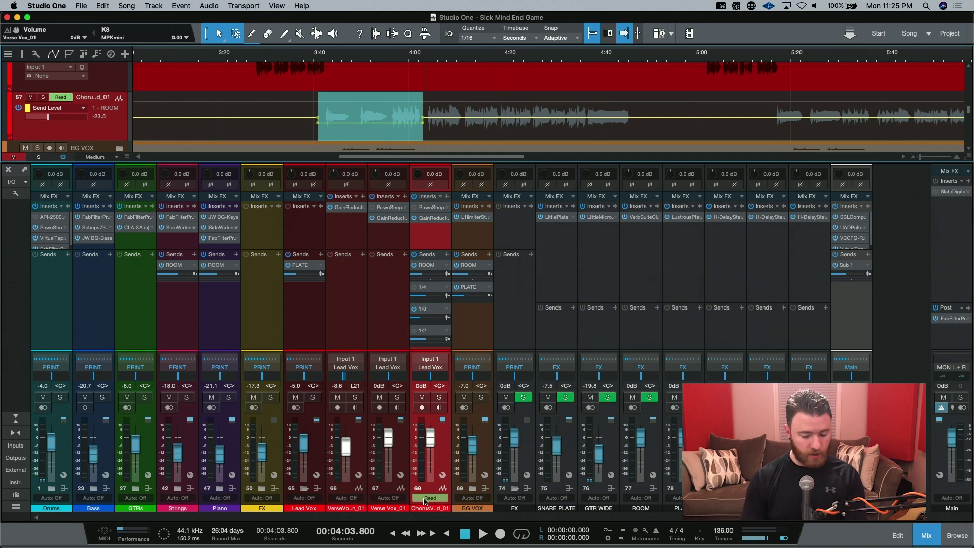
Step: Place the playhead at 3:56, solo the Chorus Vox track, and play back the send dip
click(308, 55)
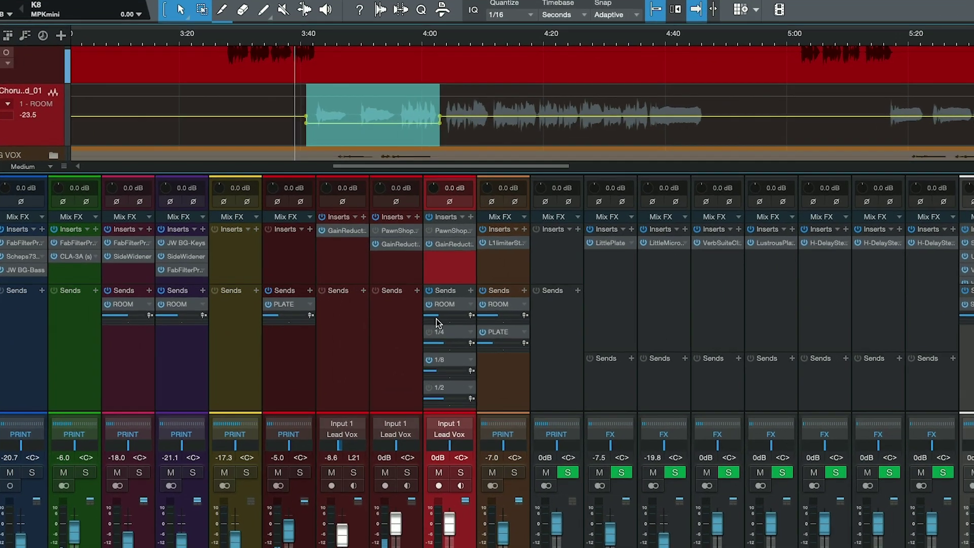
mouse_move(420, 277)
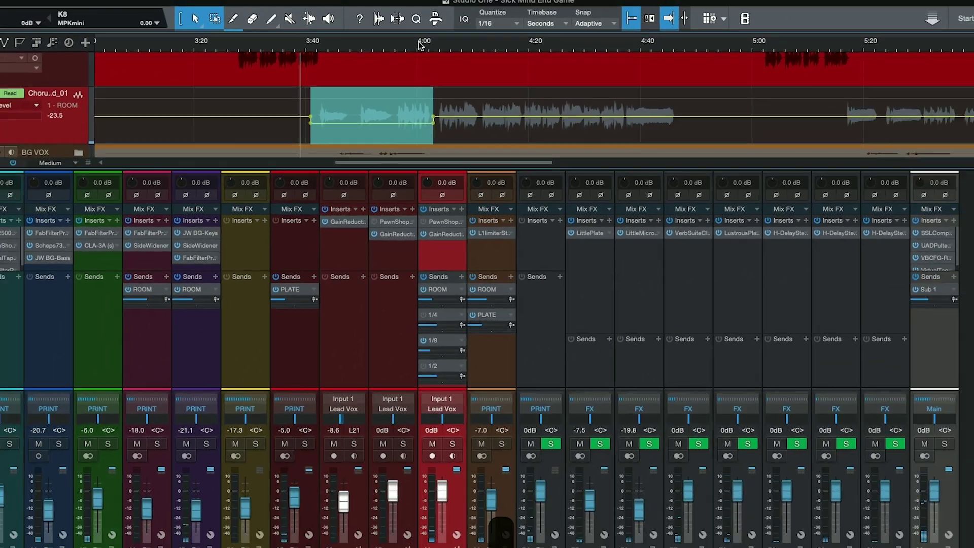
click(400, 46)
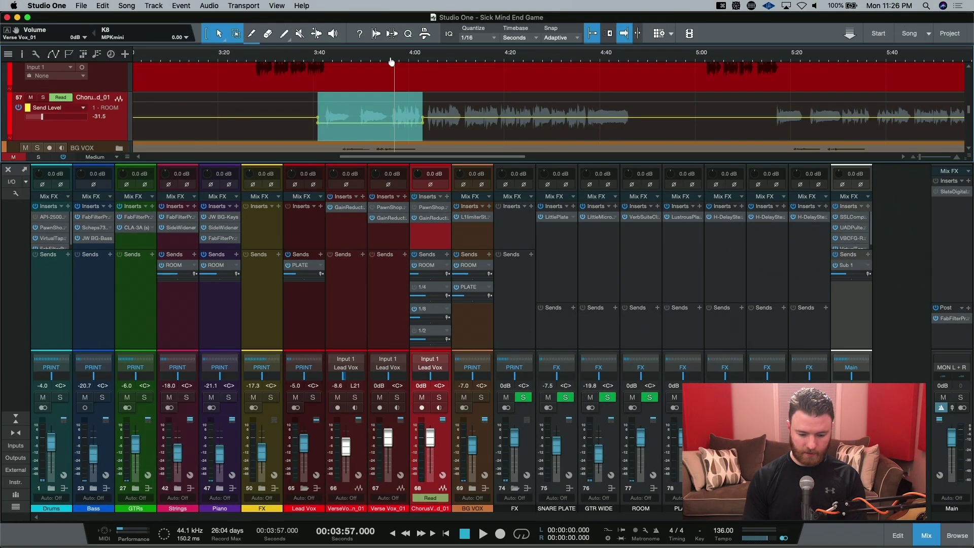
click(391, 61)
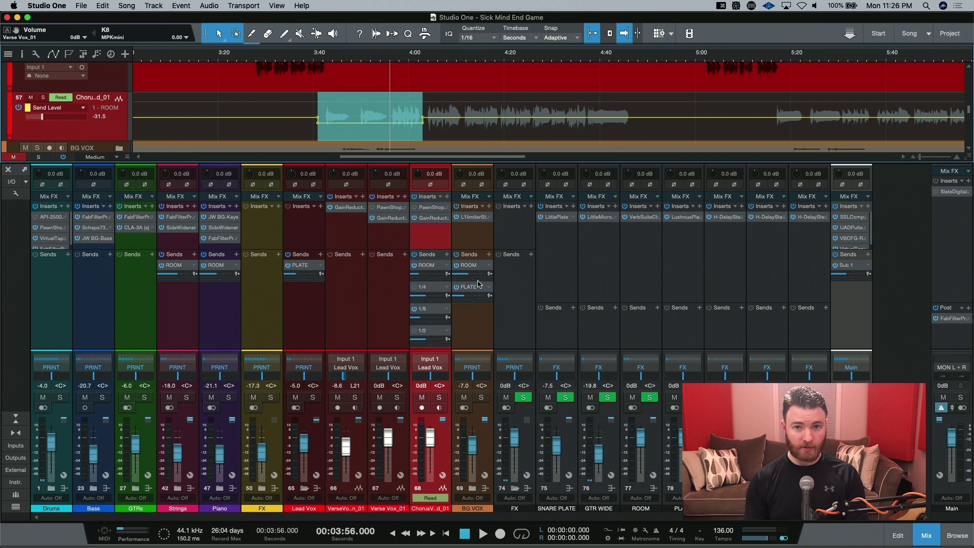
key(s)
key(space)
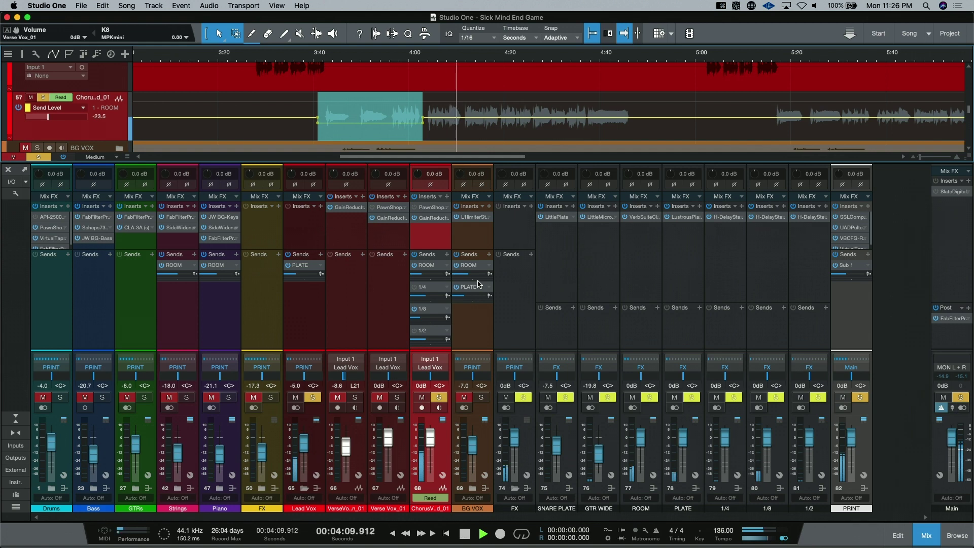
key(space)
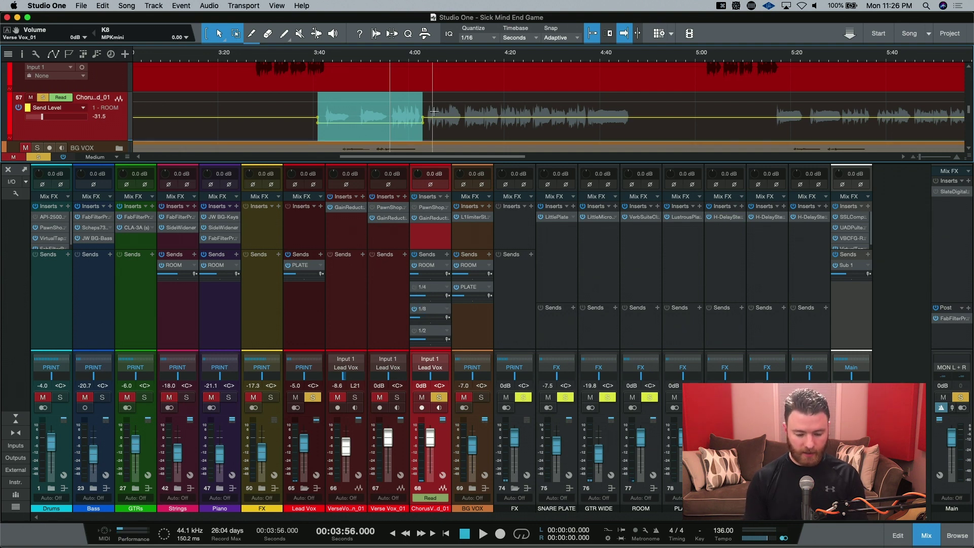
Step: Switch channel 68's automation mode to Touch and set the playhead to 4:07
click(457, 58)
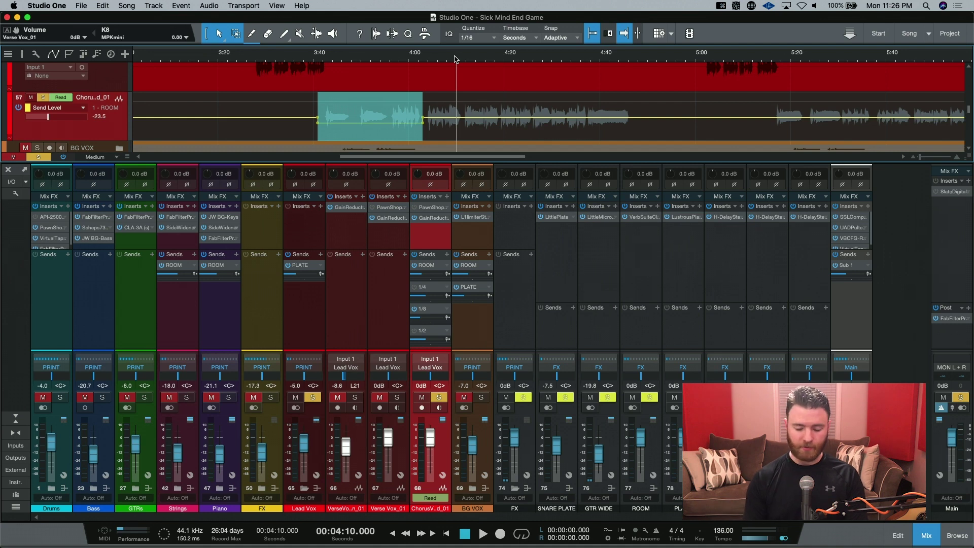
click(437, 501)
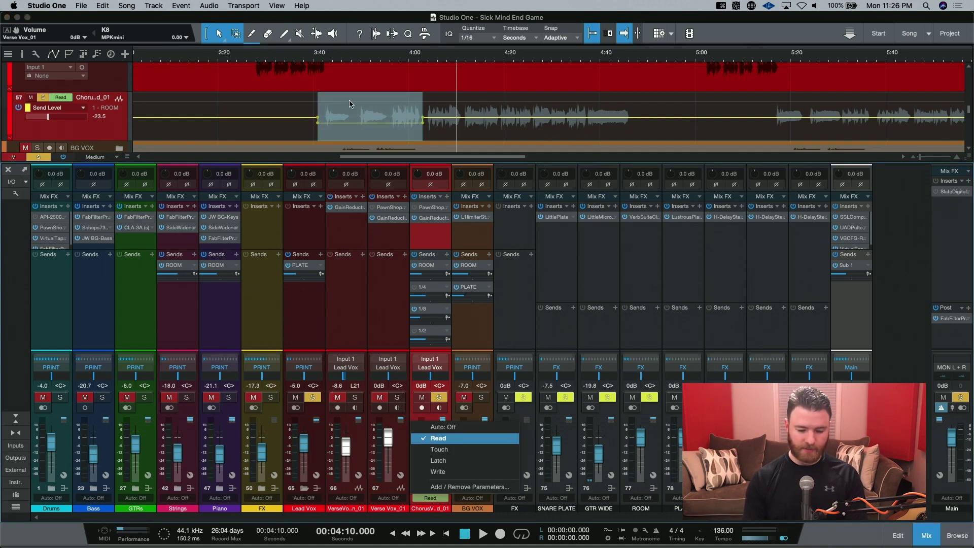
click(457, 454)
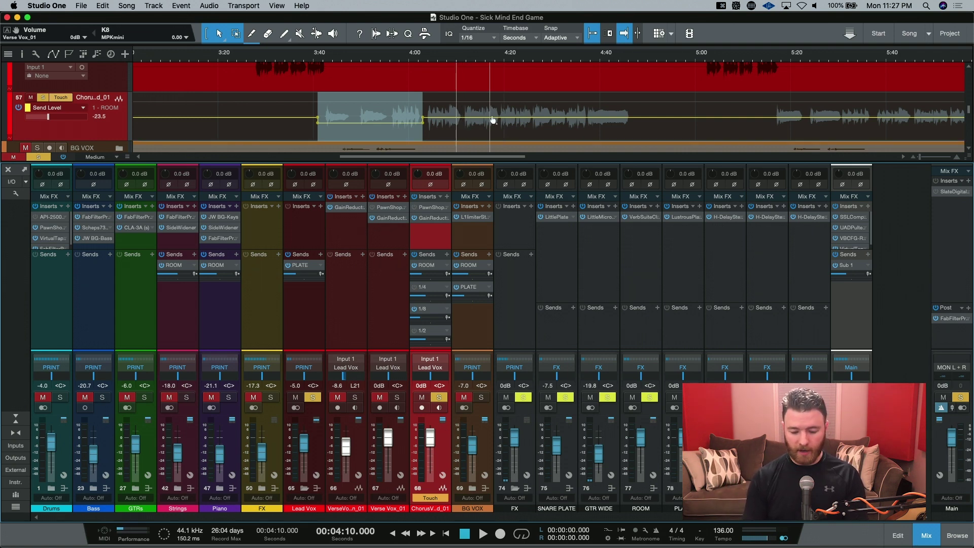
click(443, 58)
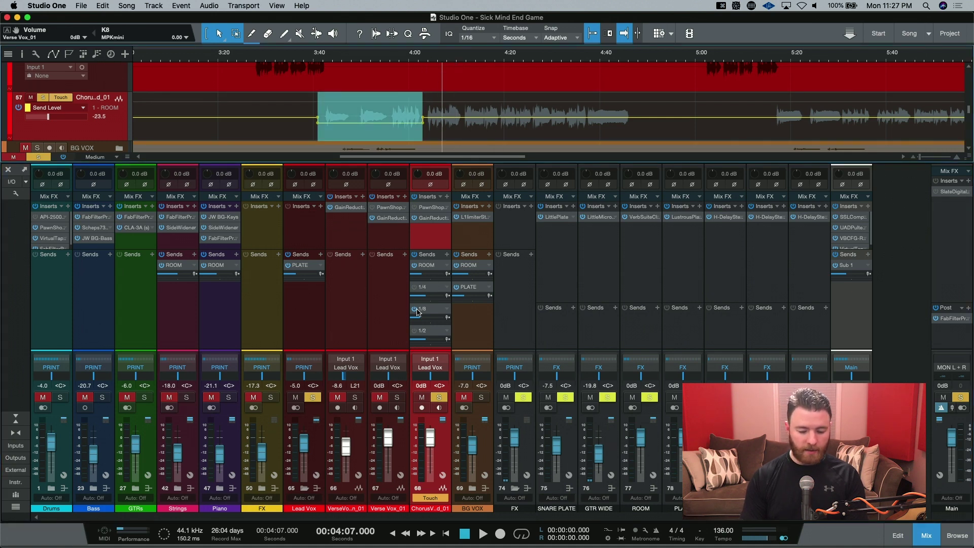
mouse_move(422, 278)
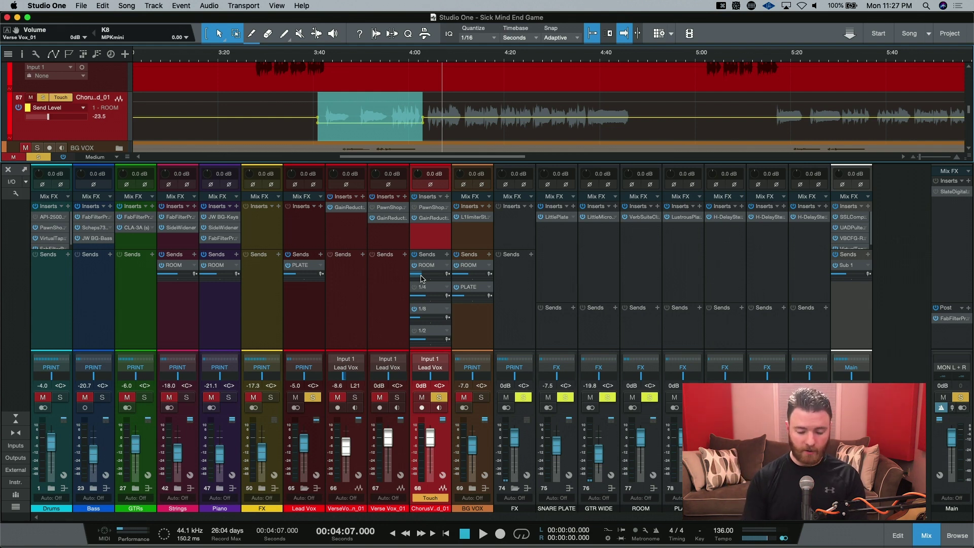
Step: Play from 4:07, write two ROOM send boosts peaking near -5.7, then zoom to 4:10
key(e)
key(space)
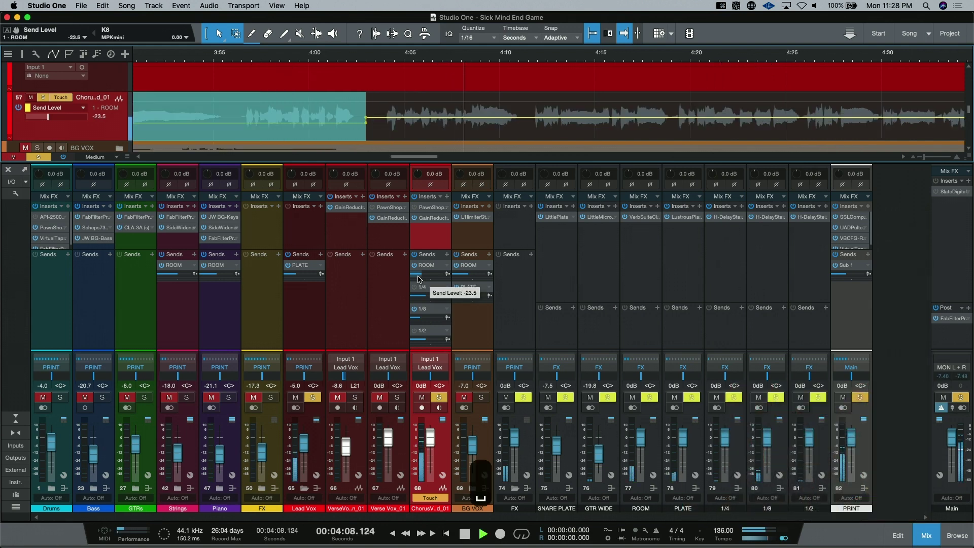
drag(418, 278, 428, 279)
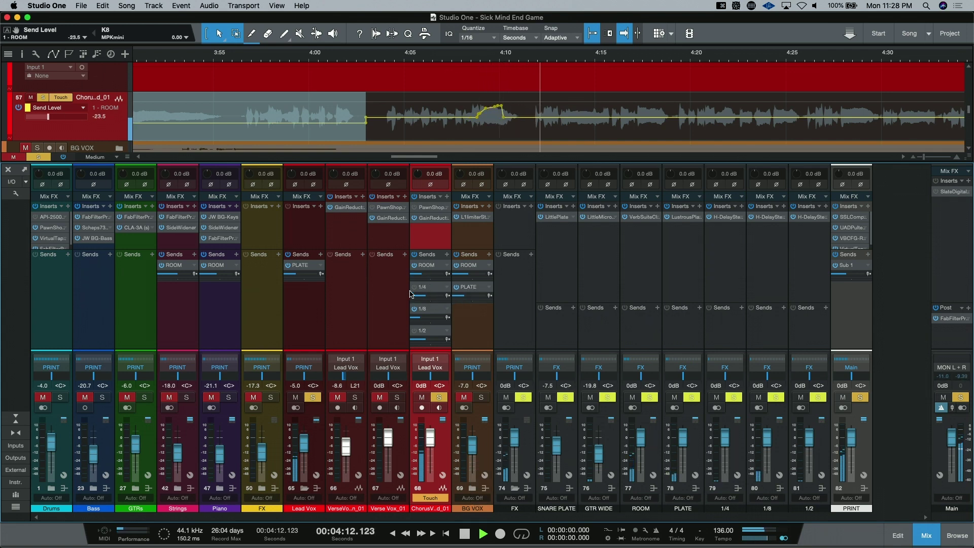
mouse_move(416, 278)
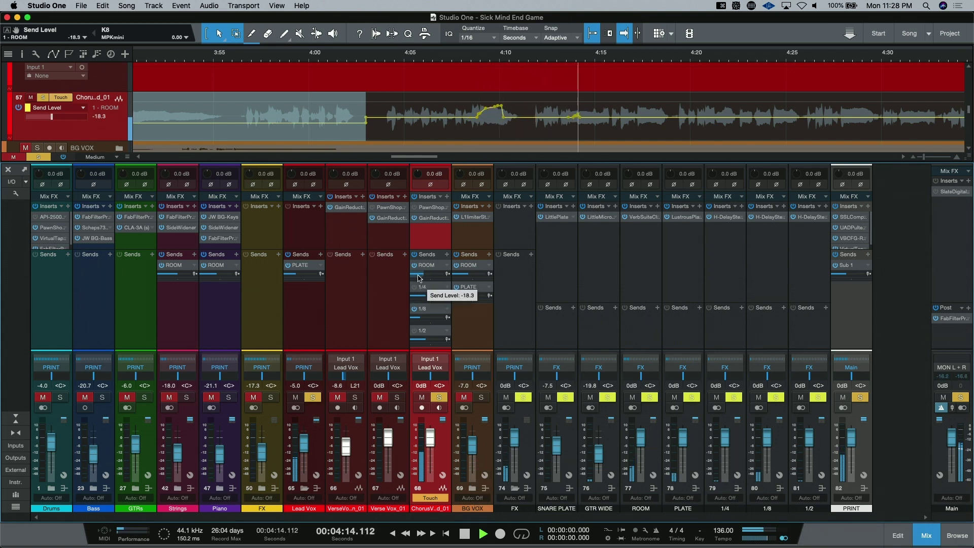
drag(419, 278, 412, 285)
key(space)
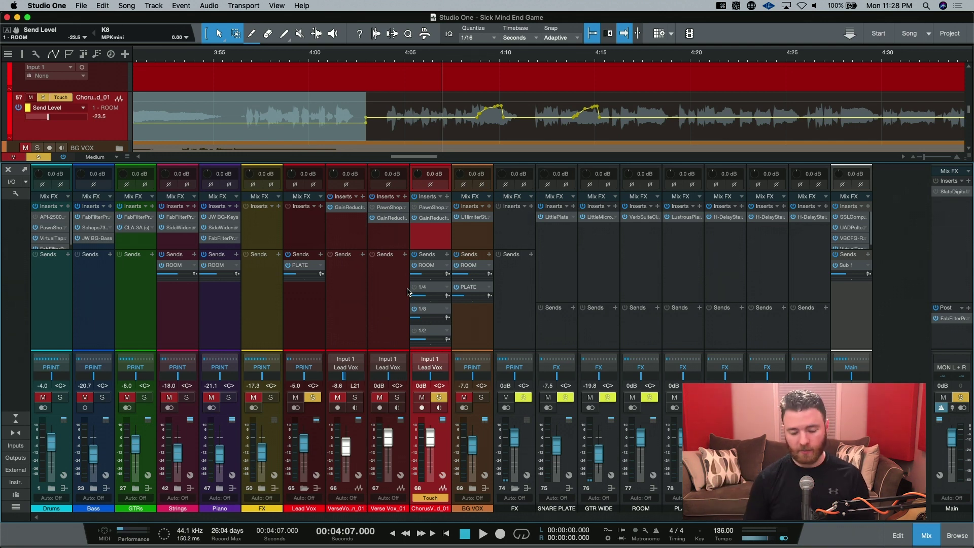
click(500, 57)
key(e)
key(e)
key(e)
key(e)
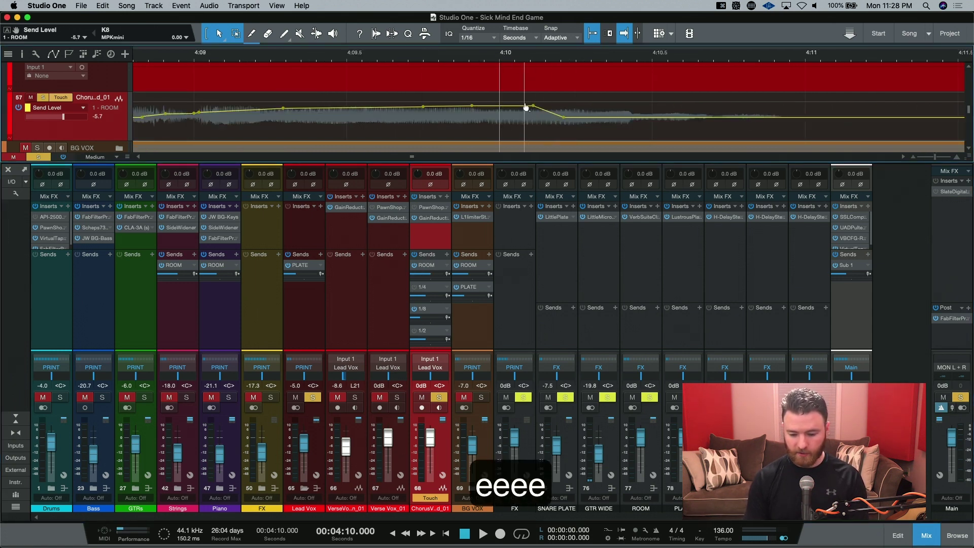
Step: Zoom out, scroll to the 1/8 FX track and open its Add / Remove automation parameter window
key(w)
key(w)
key(w)
key(w)
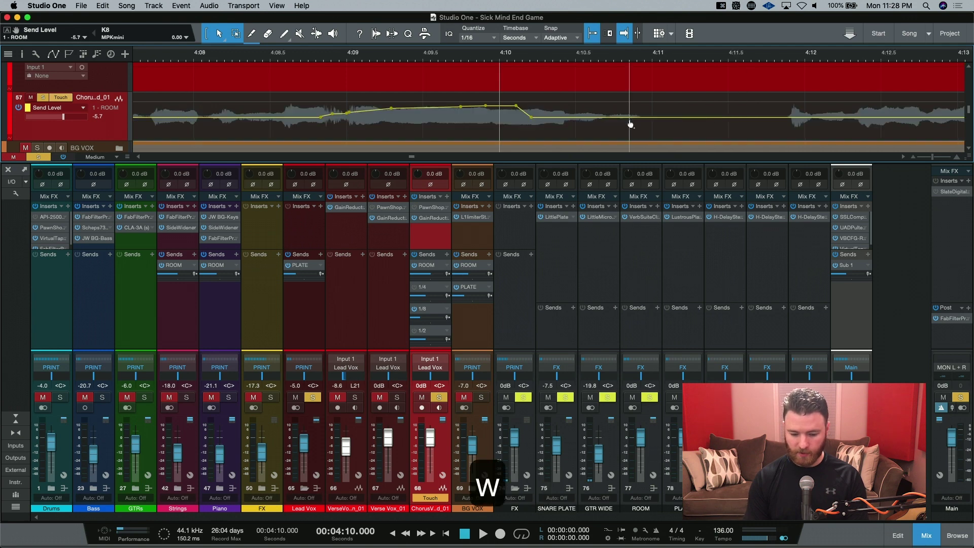
click(414, 249)
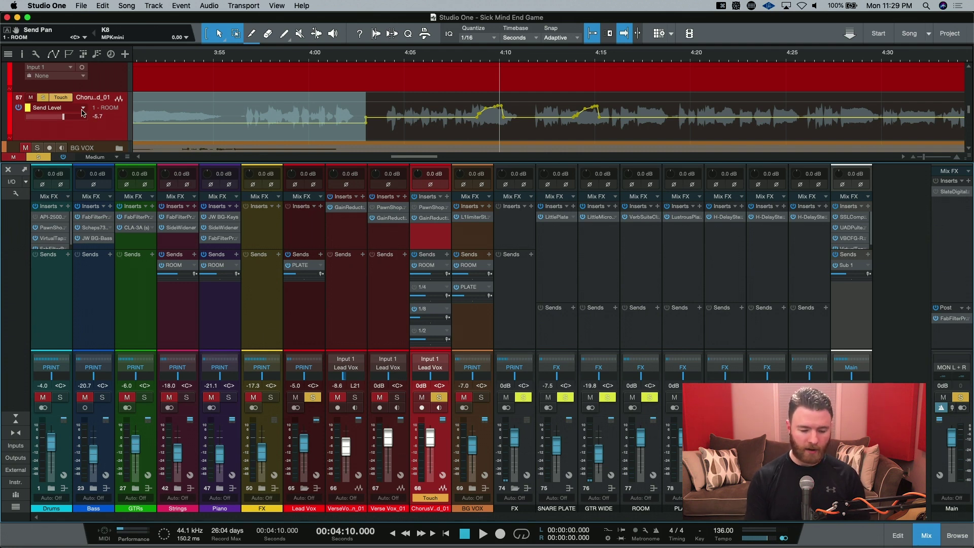
scroll(83, 113, down, 10)
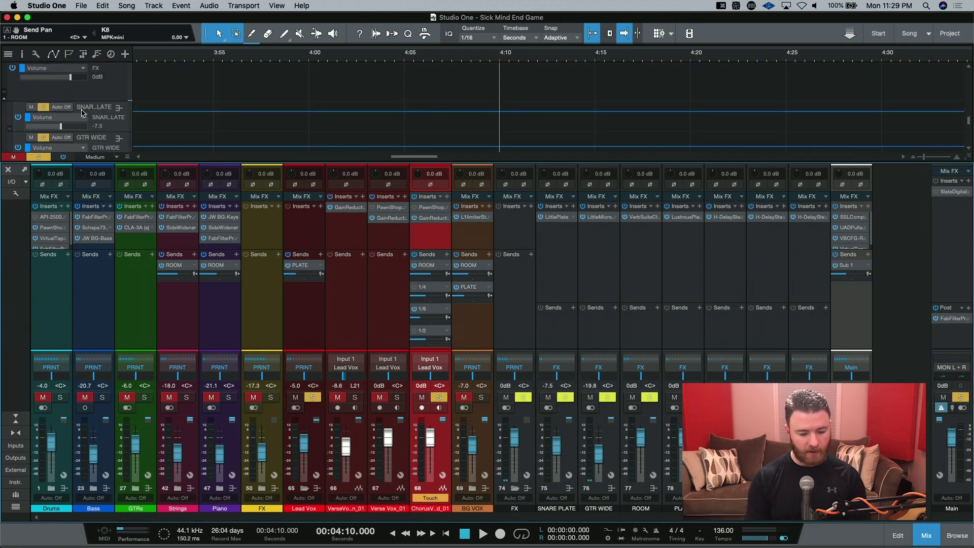
scroll(86, 110, down, 5)
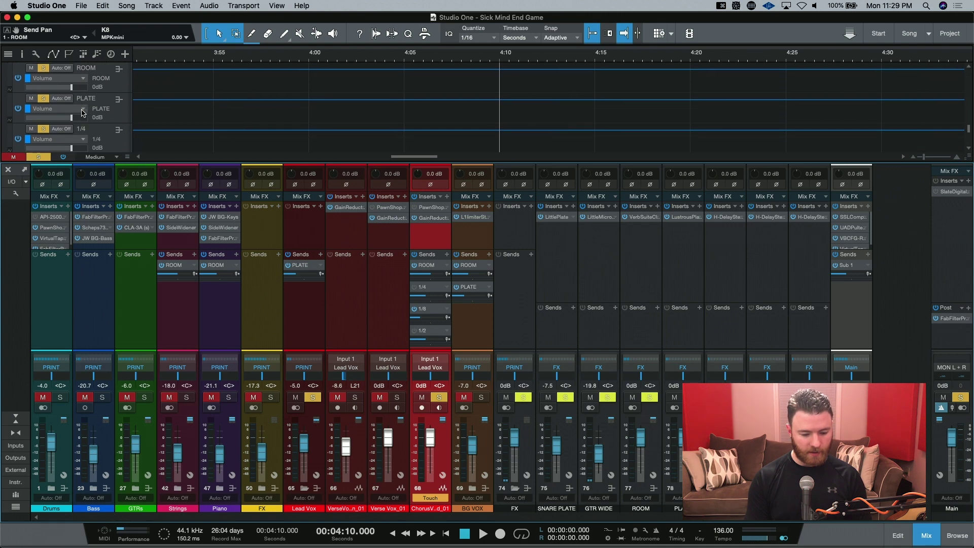
scroll(93, 107, down, 2)
click(91, 115)
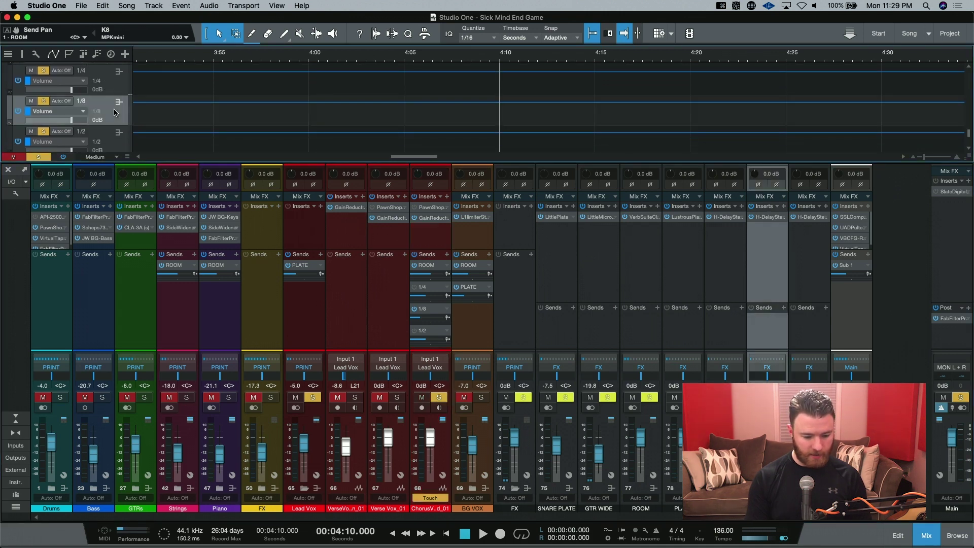
click(84, 112)
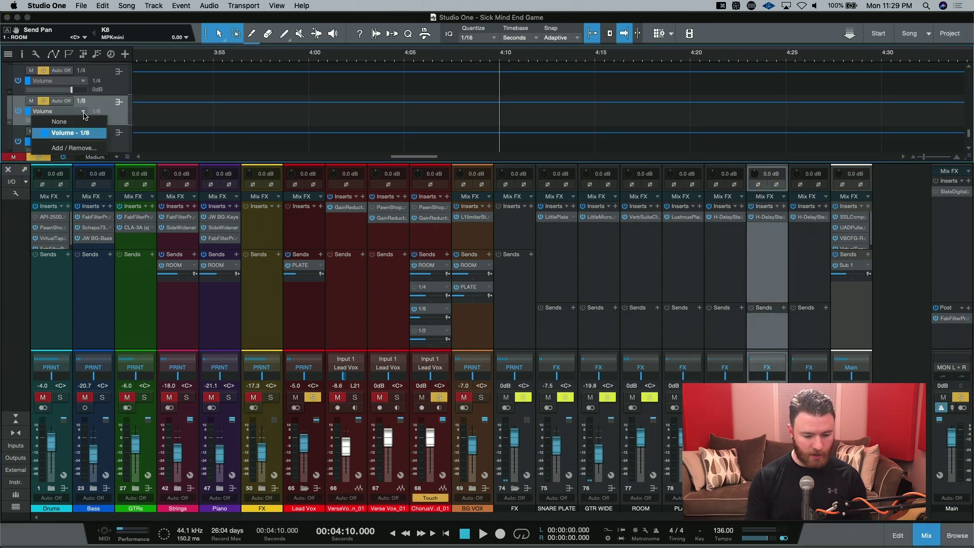
click(75, 148)
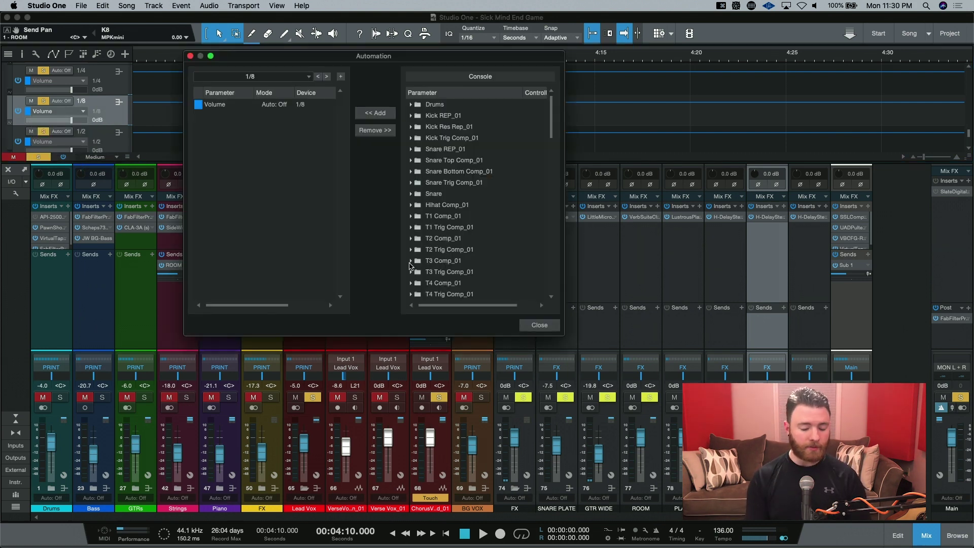
Step: Expand the 1/8 channel's parameters, add Pan to the automated list, then remove it again
scroll(410, 265, down, 15)
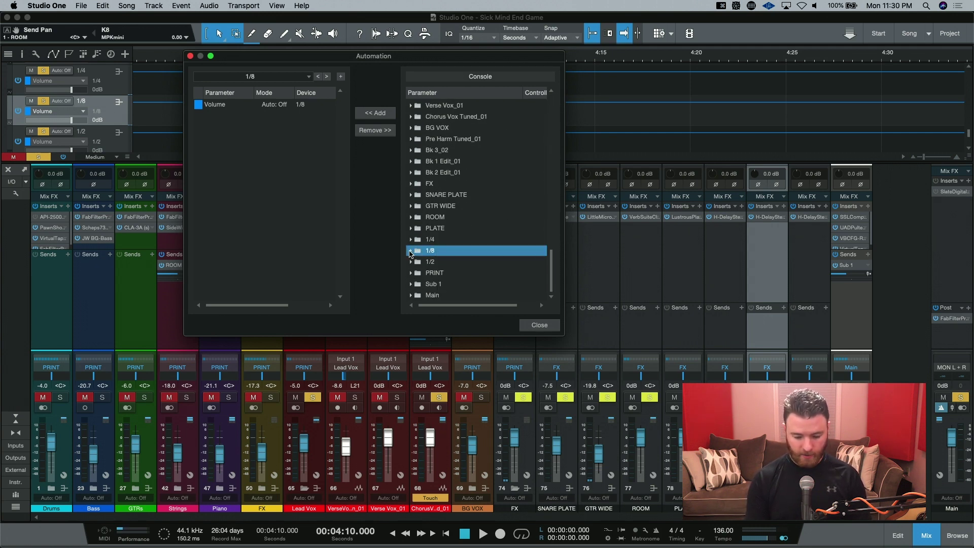
click(410, 250)
scroll(454, 226, down, 2)
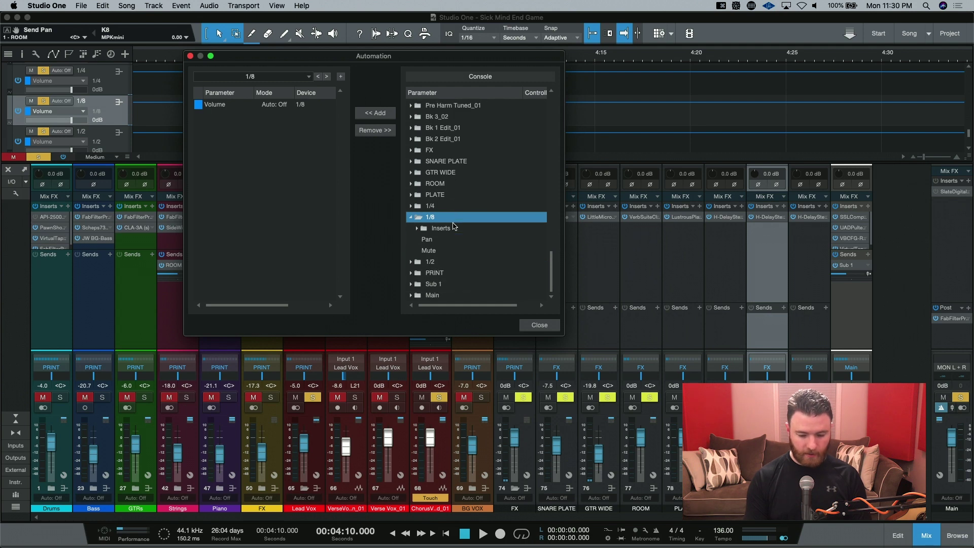
click(429, 240)
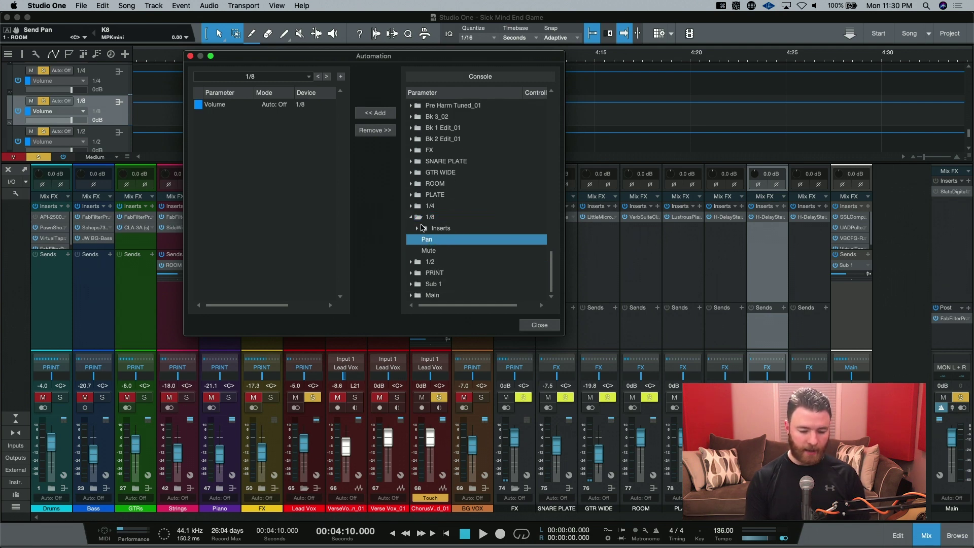
click(373, 114)
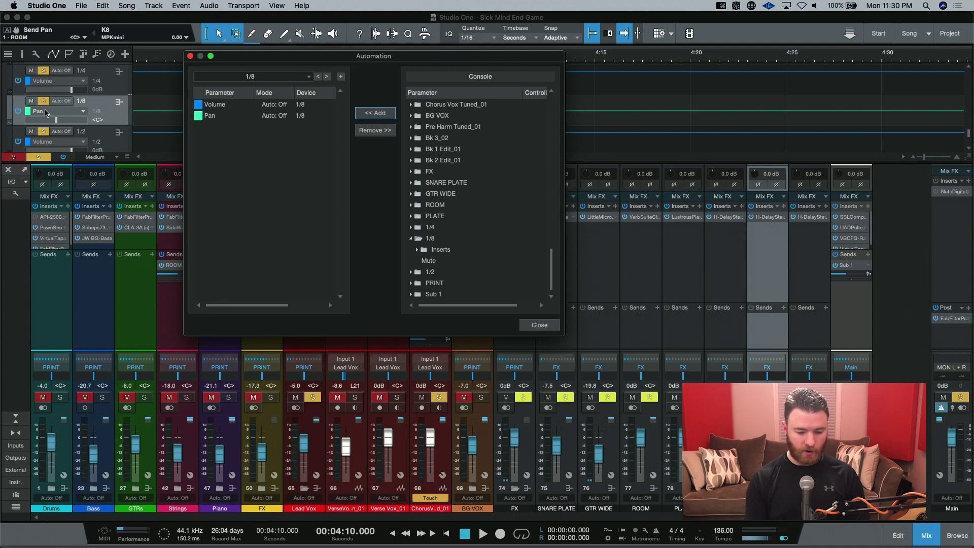
click(233, 116)
click(372, 131)
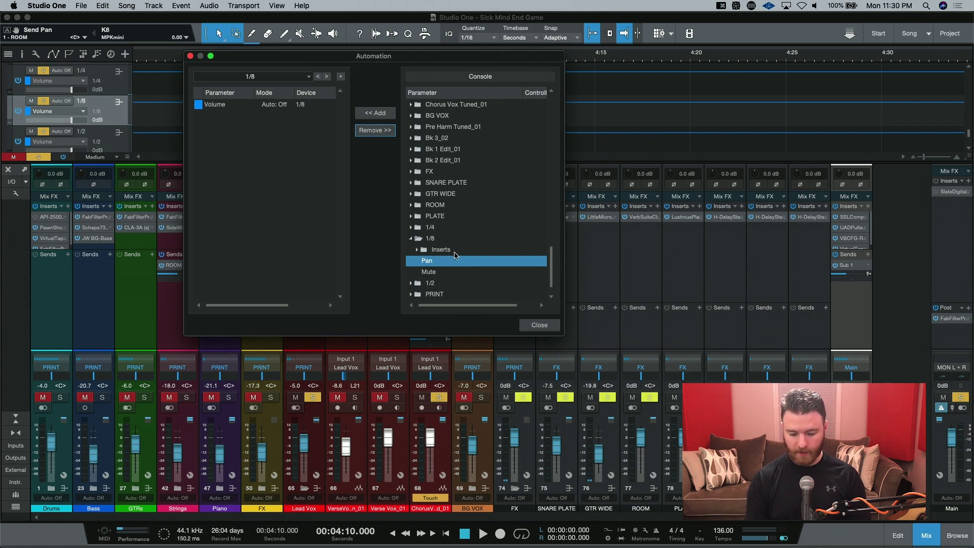
Step: Add the H-Delay Stereo insert's Feedback parameter to the 1/8 channel's automated parameters
click(417, 249)
scroll(459, 221, down, 6)
scroll(459, 220, up, 5)
scroll(459, 220, down, 4)
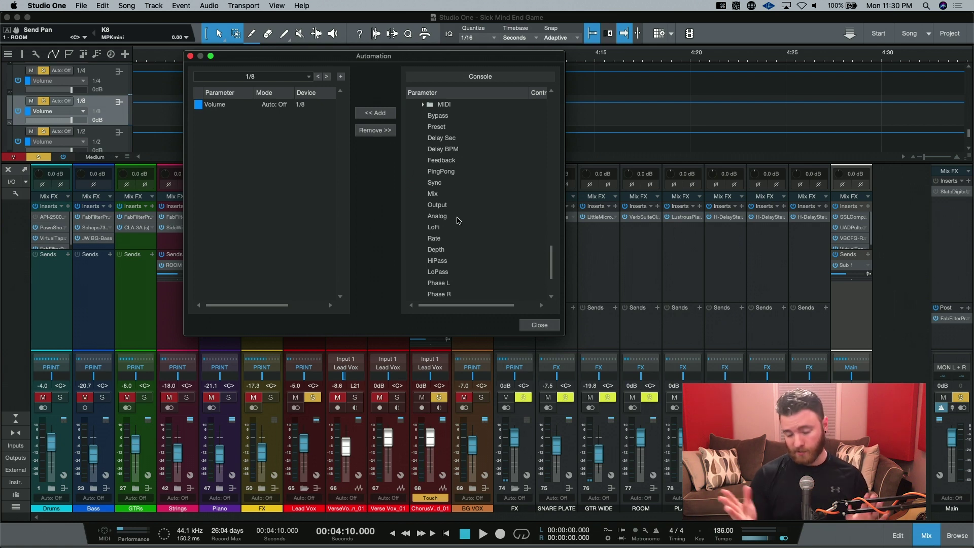
click(450, 161)
click(382, 116)
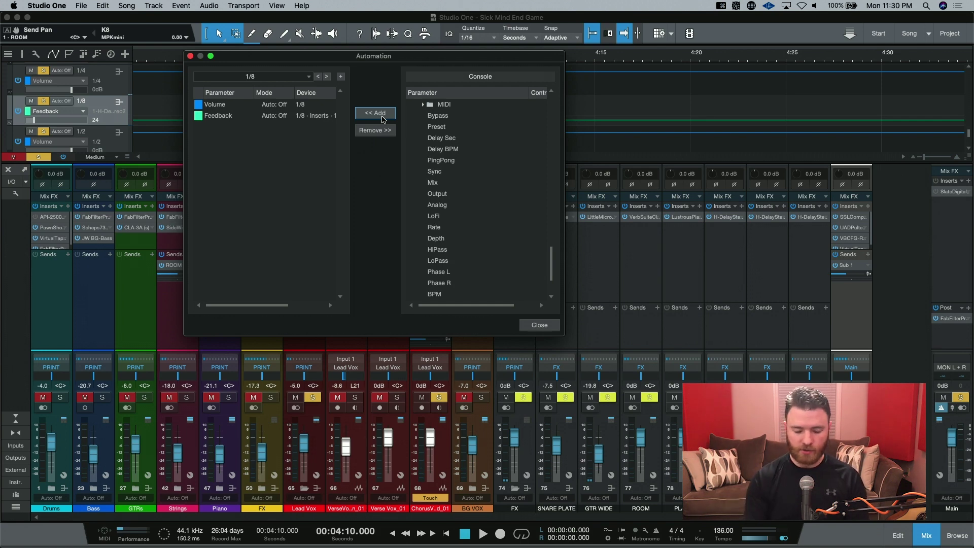
Step: Close the Automation window, turn Snap off with N, and add Feedback points around 4:13–4:15 at 24
click(540, 325)
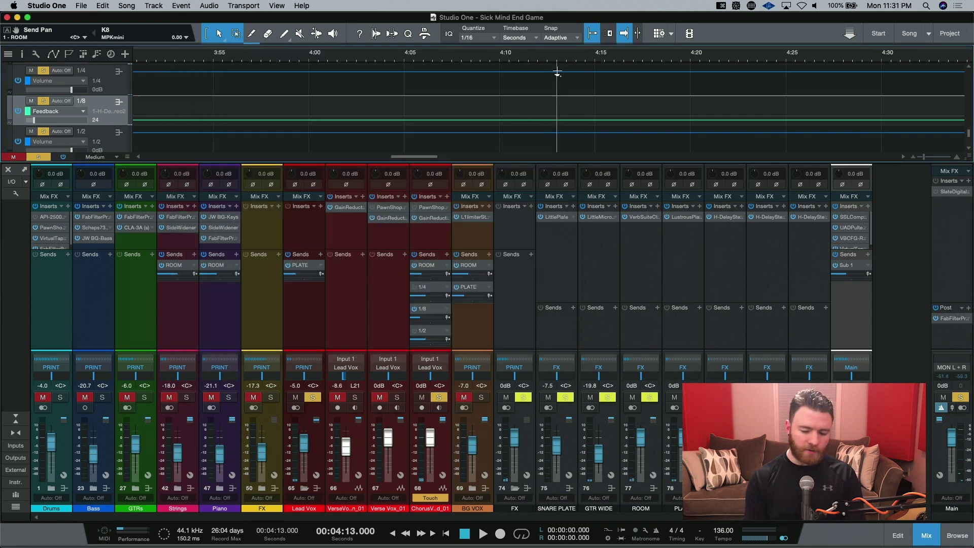
click(560, 106)
click(558, 120)
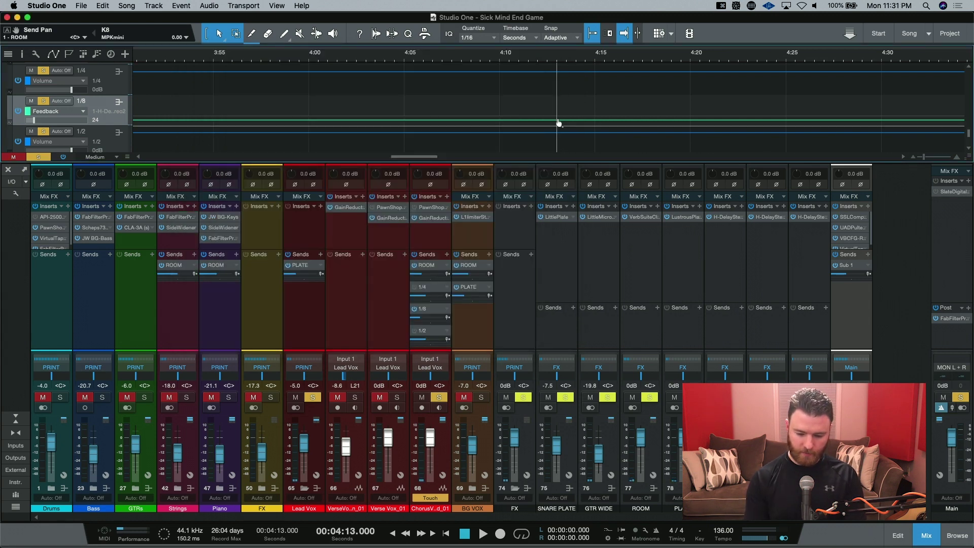
click(584, 121)
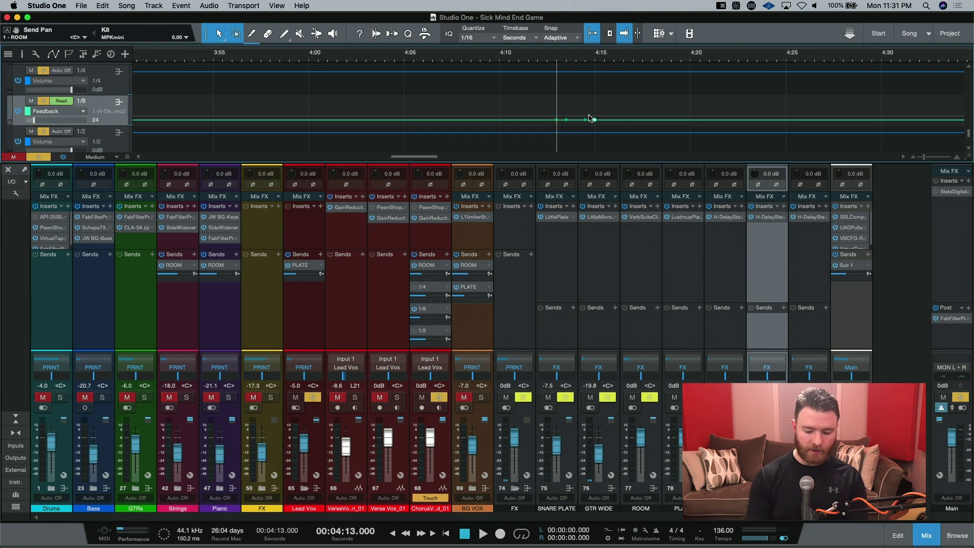
key(n)
click(585, 119)
click(576, 121)
click(569, 119)
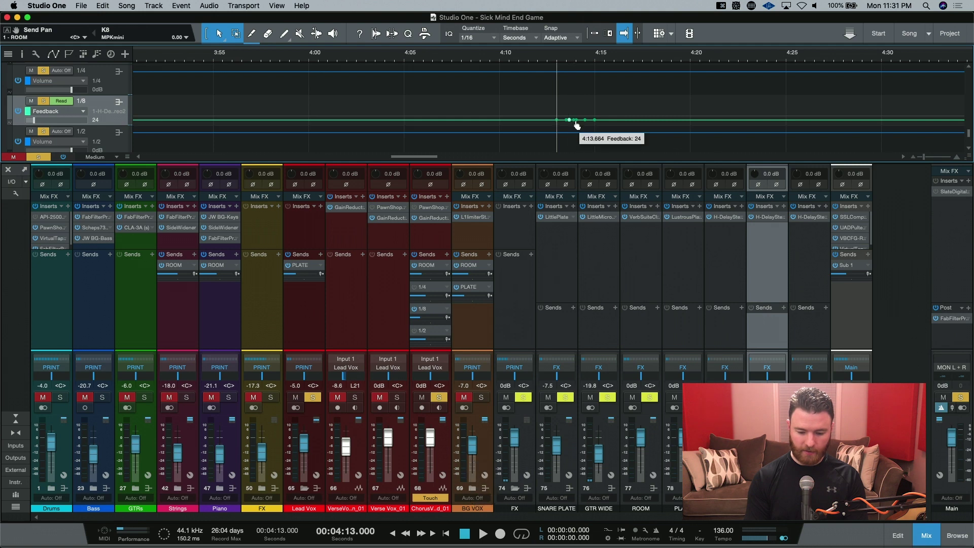
click(605, 120)
click(612, 119)
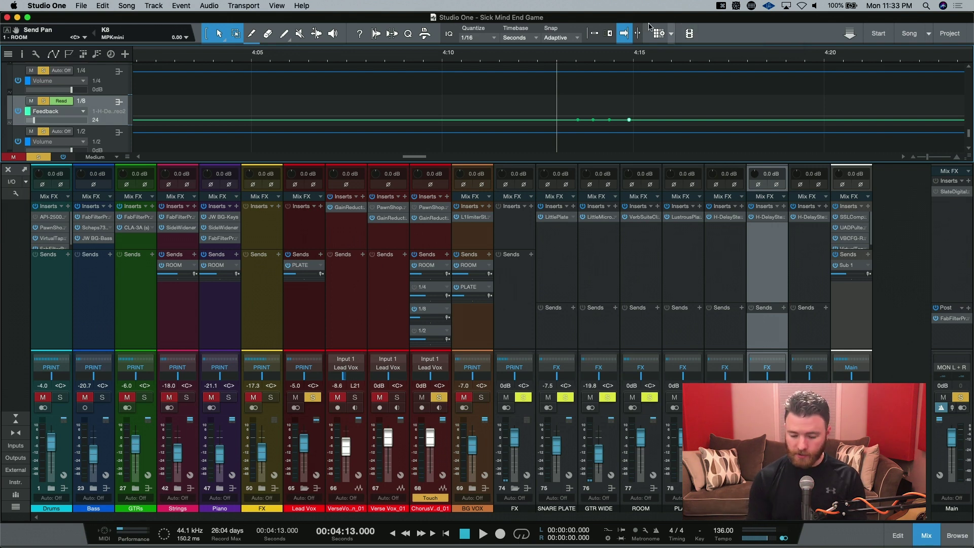
Step: Raise the Feedback point near 4:13.9 to 129, then add a point near 4:14.1 on the falling slope
drag(592, 120, 603, 90)
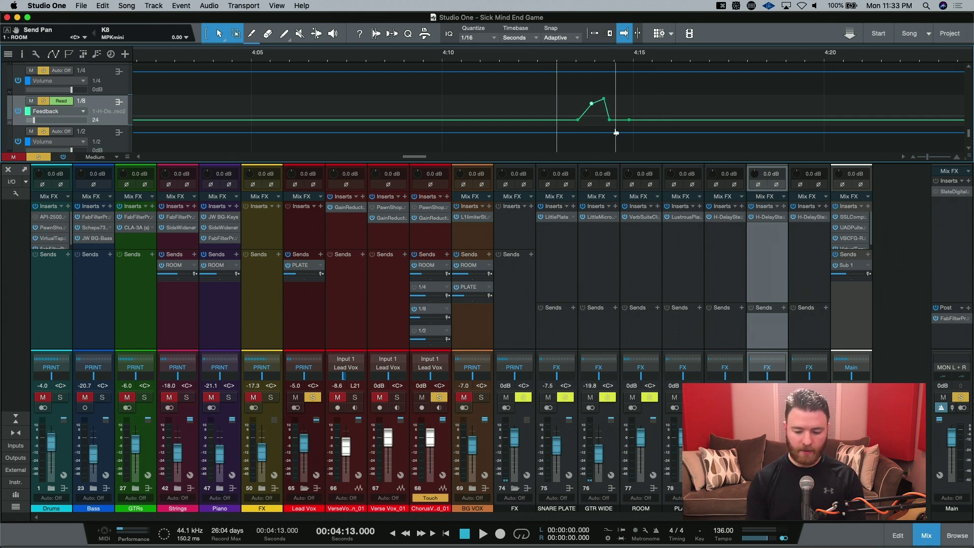
click(598, 101)
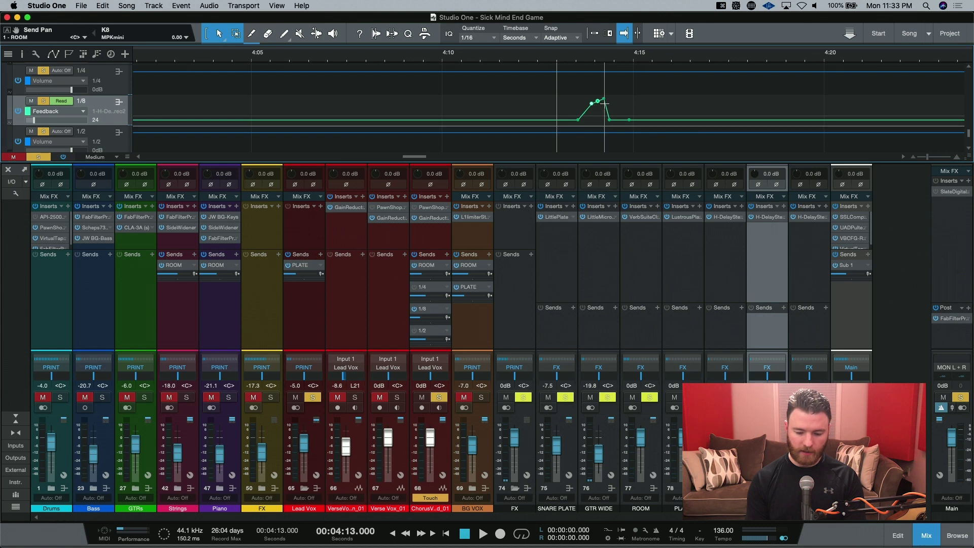
drag(600, 104, 601, 106)
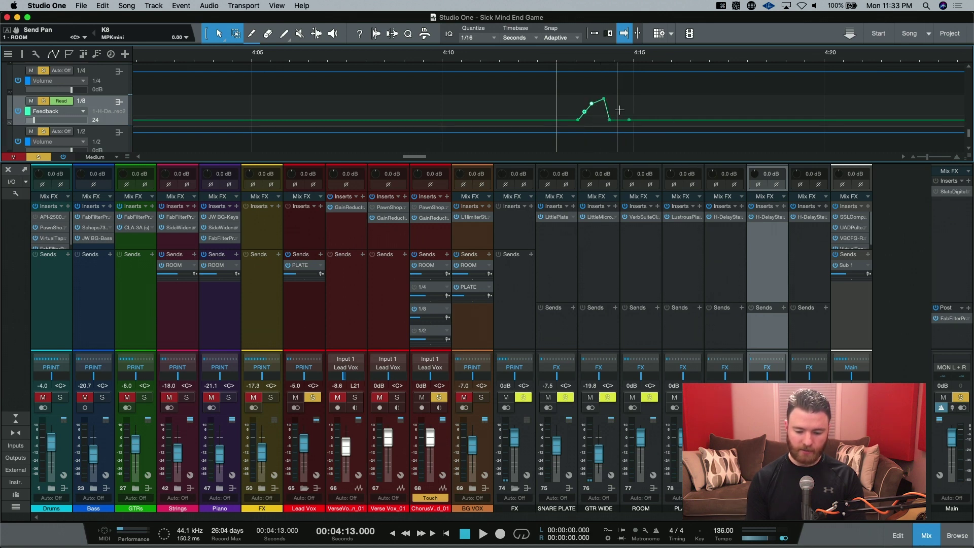
Step: Zoom in, enlarge the Feedback lane, and bend the envelope so the rise after 4:13.5 is steep and rounded
key(e)
key(e)
key(e)
scroll(673, 114, right, 4)
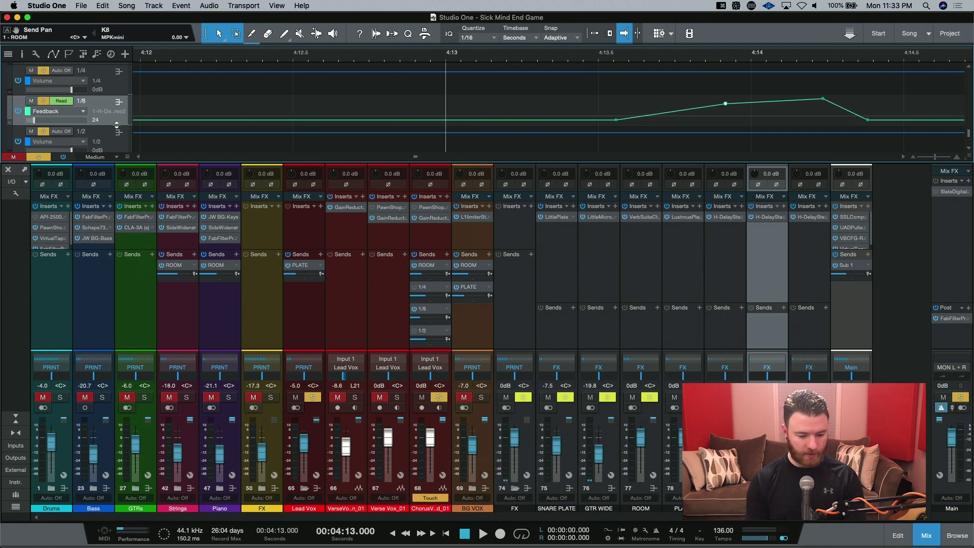
drag(116, 129, 122, 165)
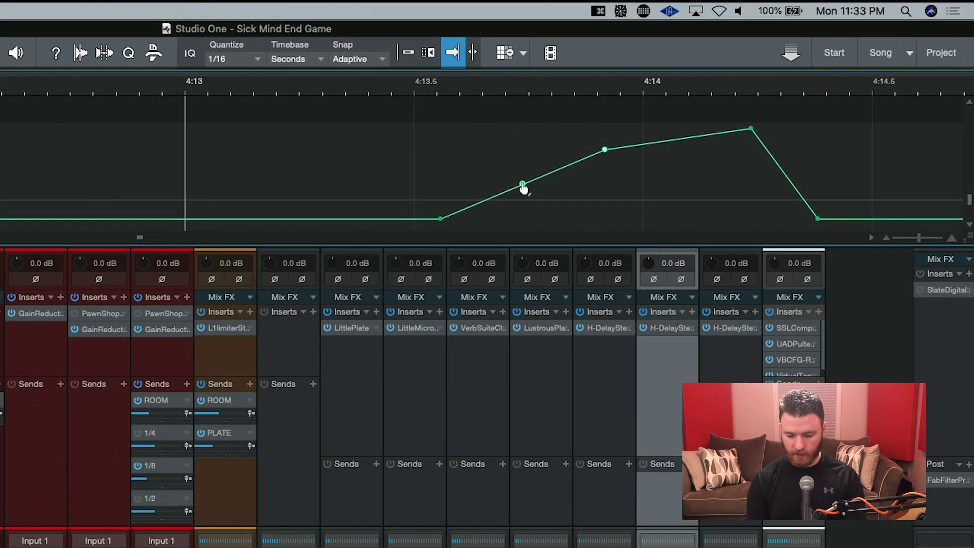
drag(523, 186, 515, 174)
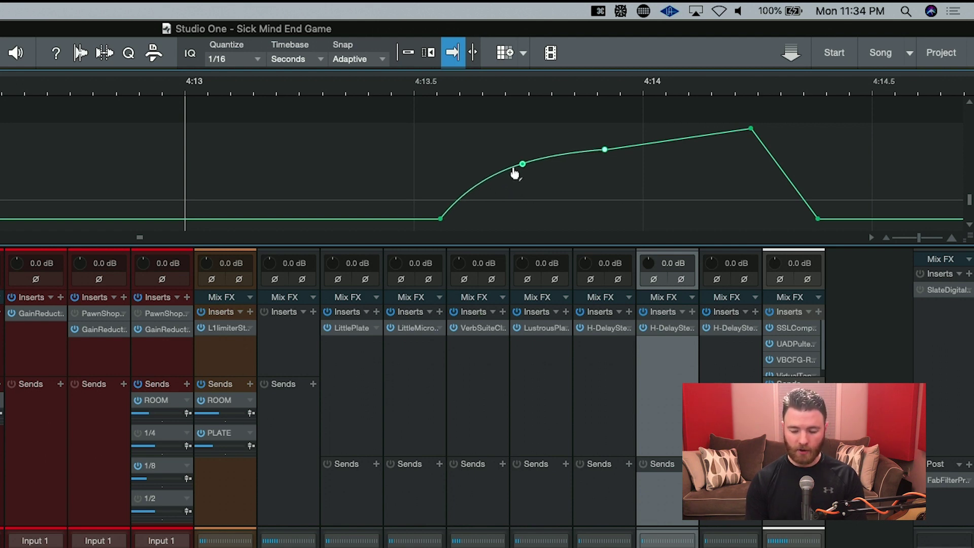
drag(515, 173, 457, 144)
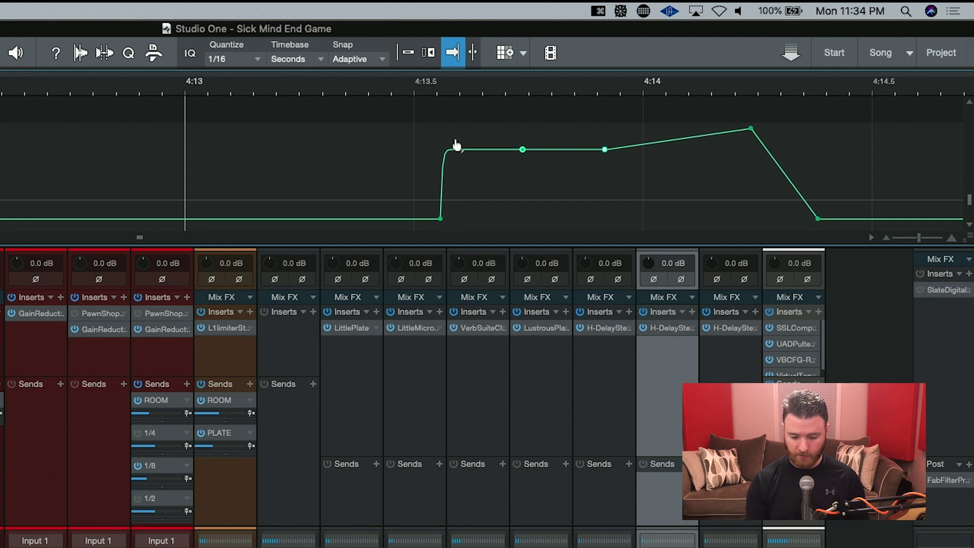
drag(457, 145, 513, 157)
drag(513, 156, 513, 159)
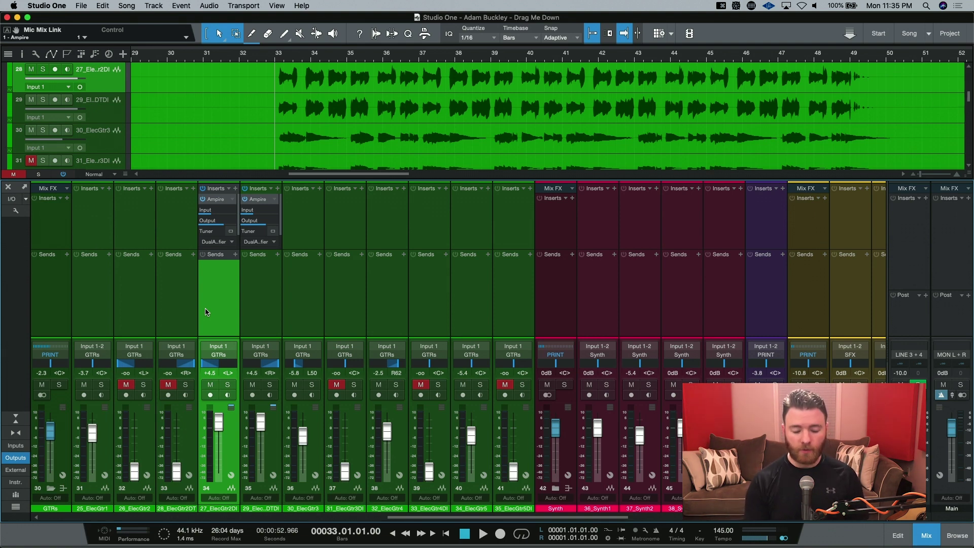
Step: Scroll the mixer right and select the Plate through Decapitator FX return channels together
scroll(208, 311, right, 10)
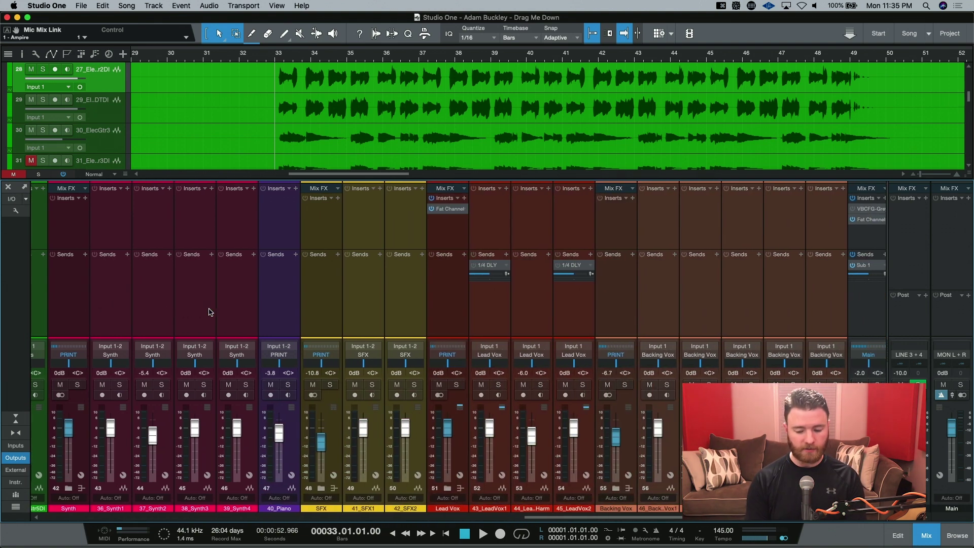
scroll(211, 312, right, 6)
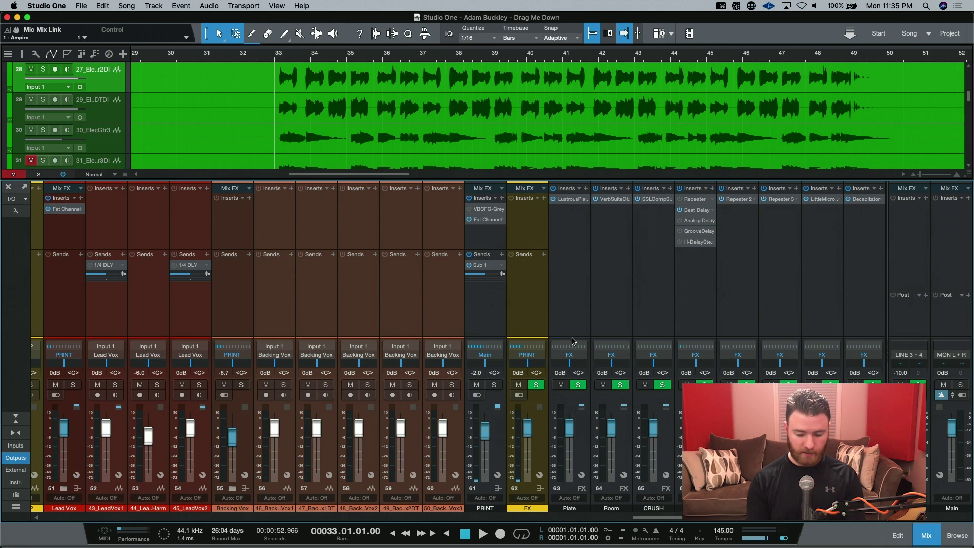
click(585, 415)
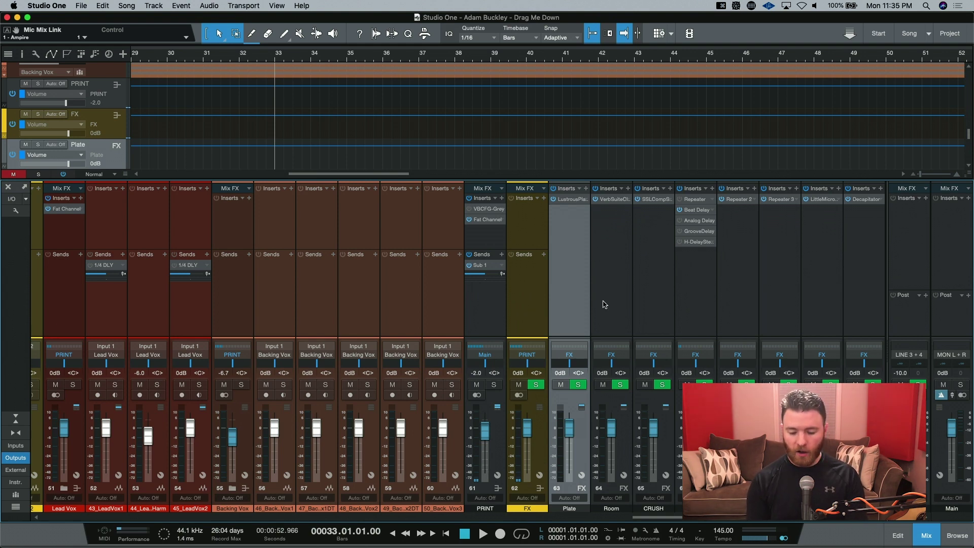
shift+click(871, 287)
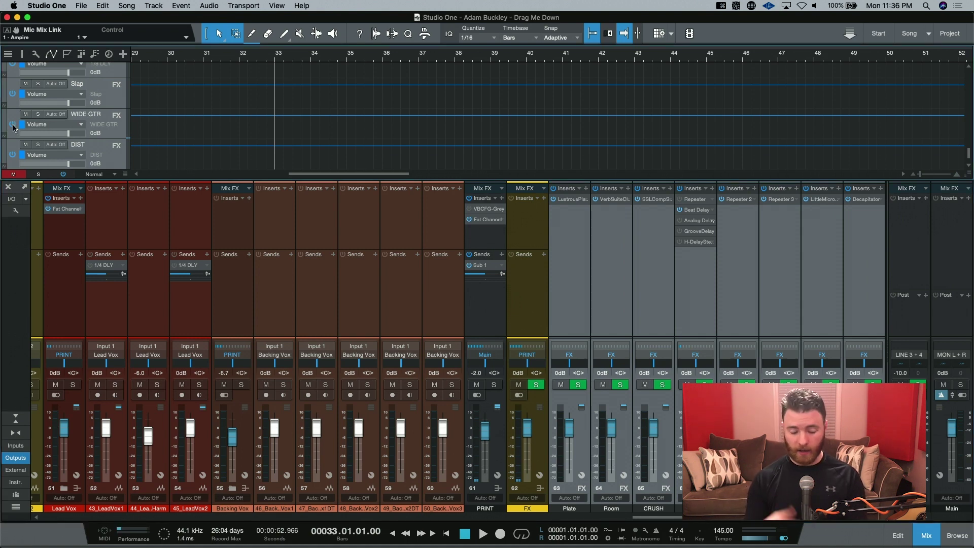
Step: Select only the Plate FX channel and show its Pan automation lane via Edit Automation "Pan"
click(567, 314)
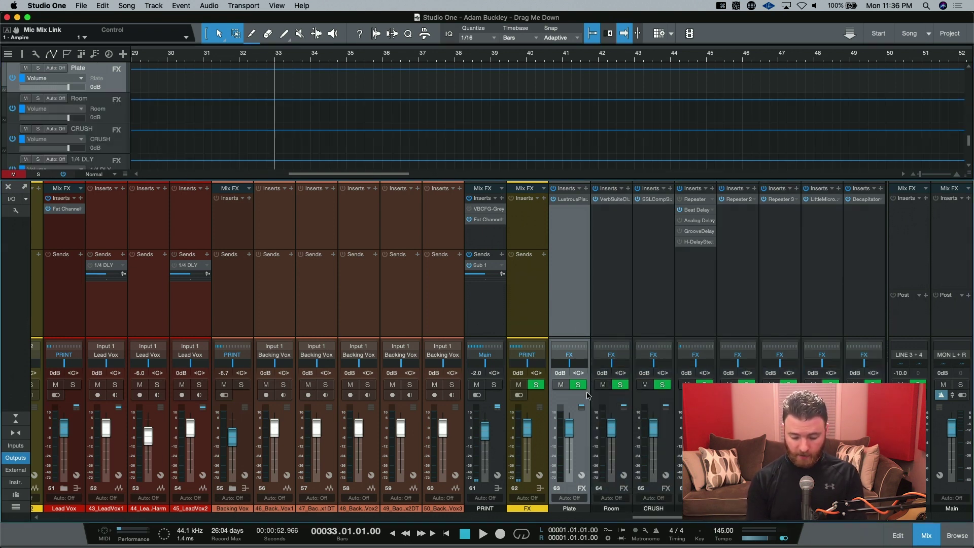
right_click(571, 430)
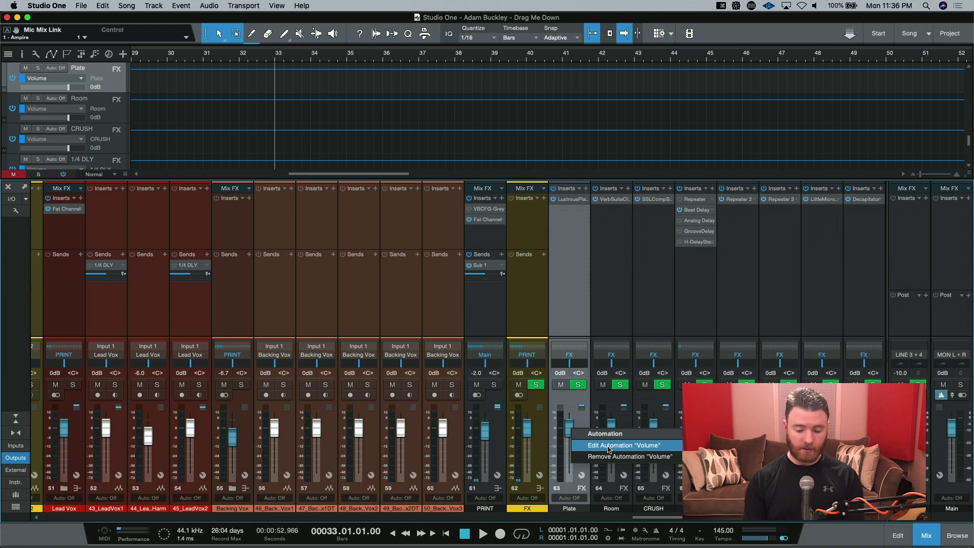
click(571, 305)
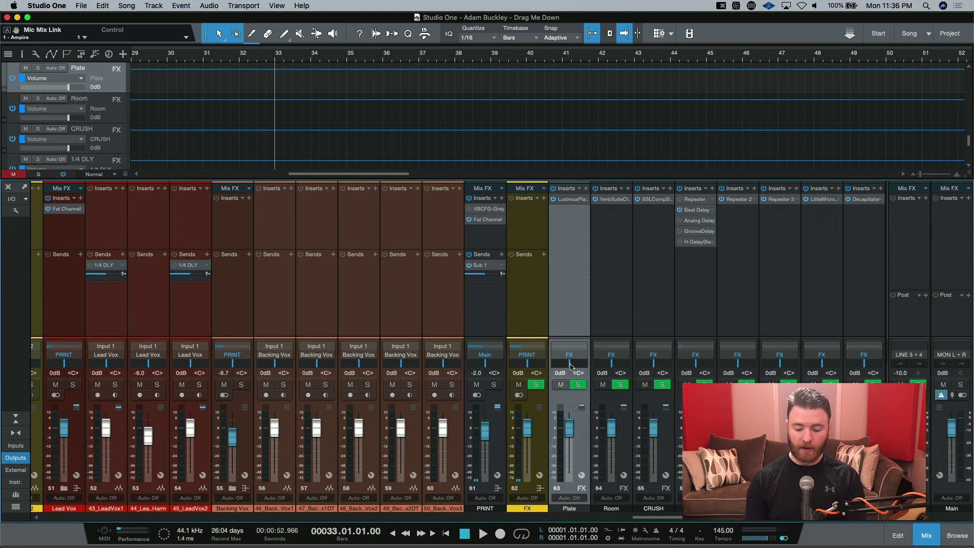
right_click(571, 365)
click(594, 378)
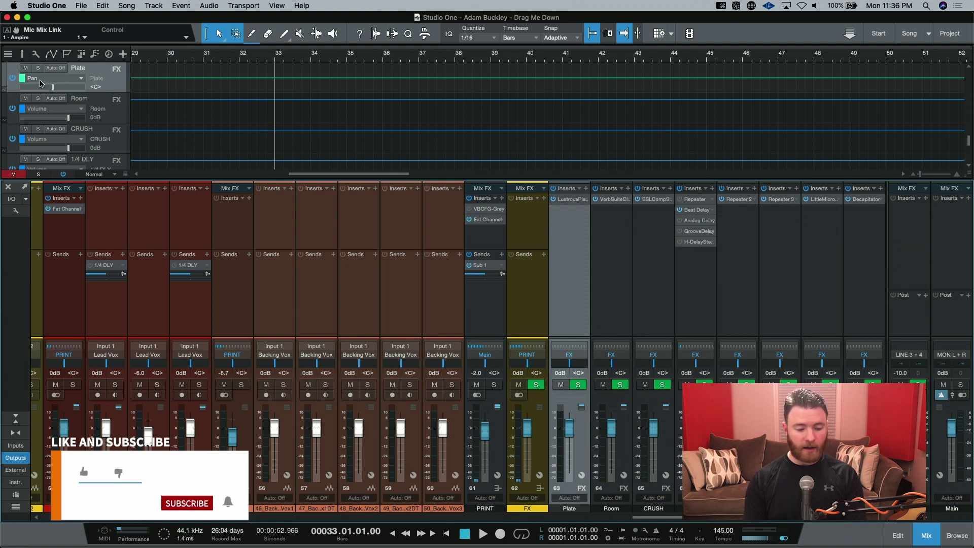
Step: Add pan points at bars 33, 34, 37 and 39, pushing bar 34 up and bar 37 down
click(276, 80)
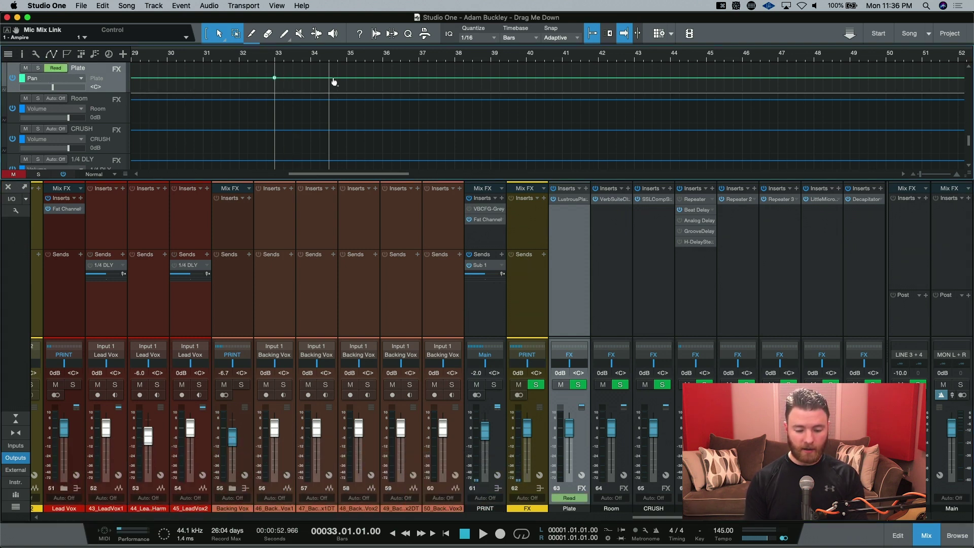
click(329, 78)
click(419, 78)
click(481, 78)
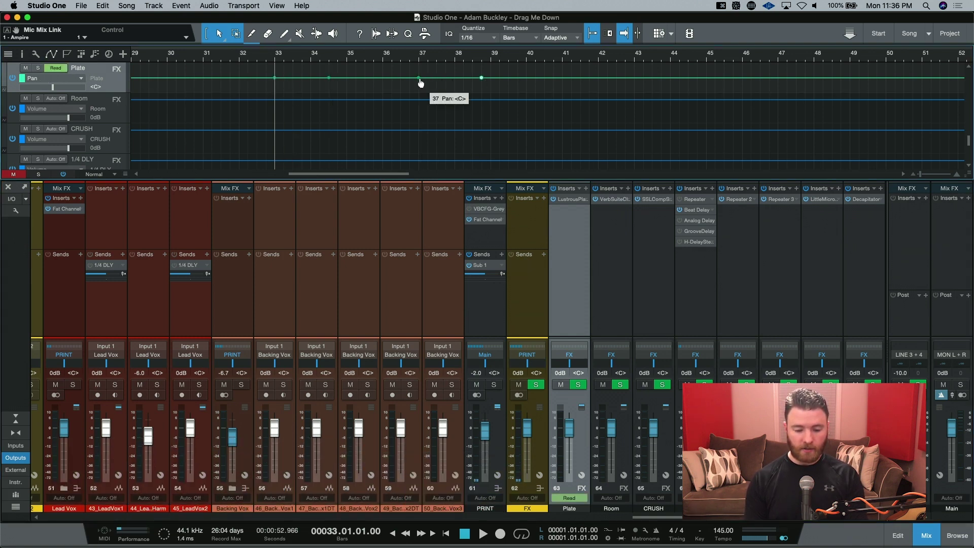
drag(419, 78, 419, 90)
drag(329, 78, 370, 87)
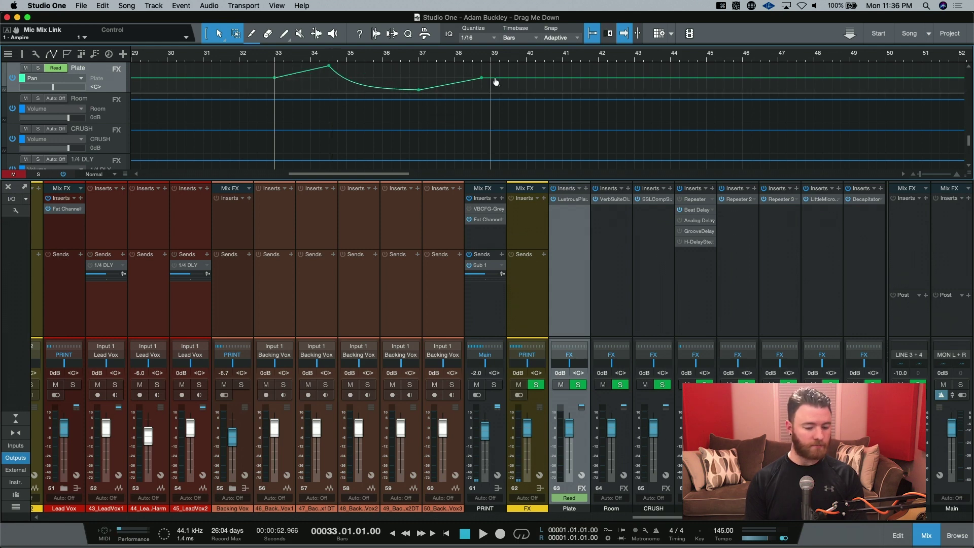
Step: Open the Analog Delay insert on the 1/4 DLY channel and show its Auto: Off mode menu
click(699, 220)
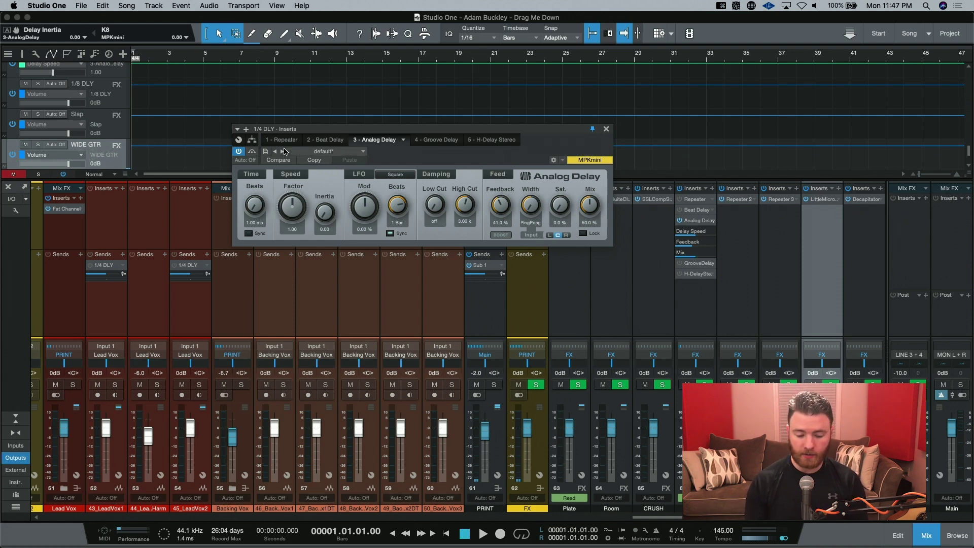
click(244, 161)
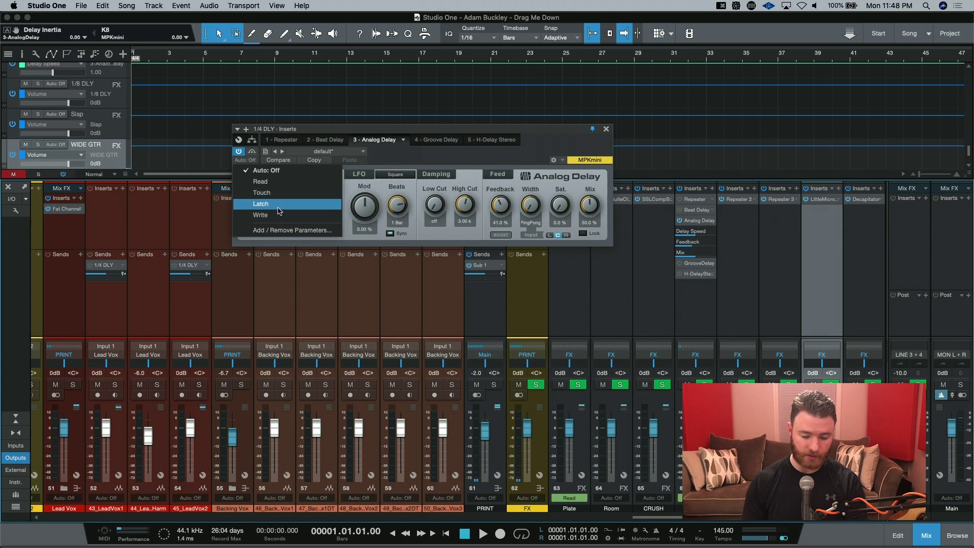
Step: Set Analog Delay to Write mode and uncheck 'Automatically add envelopes for all touched parameters' in preferences
click(277, 214)
key(super+comma)
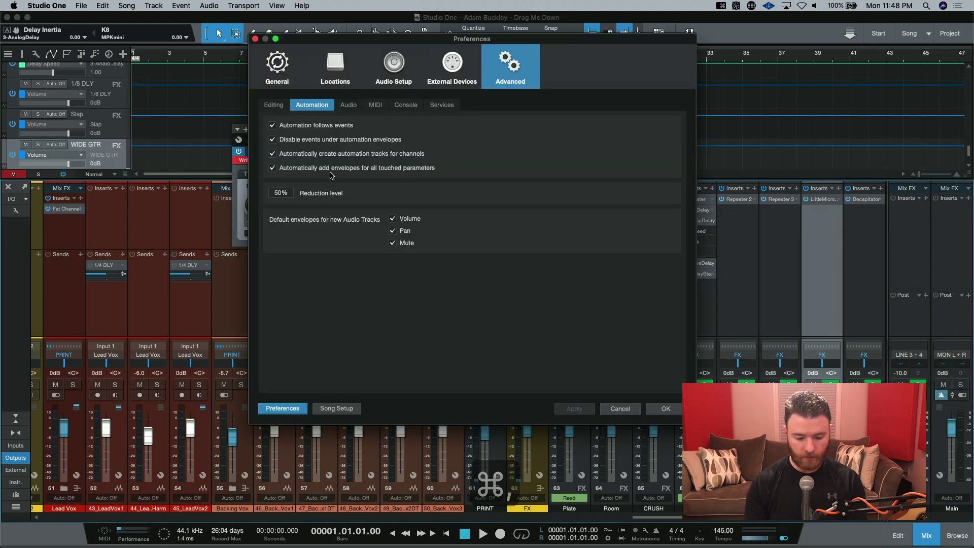
click(312, 170)
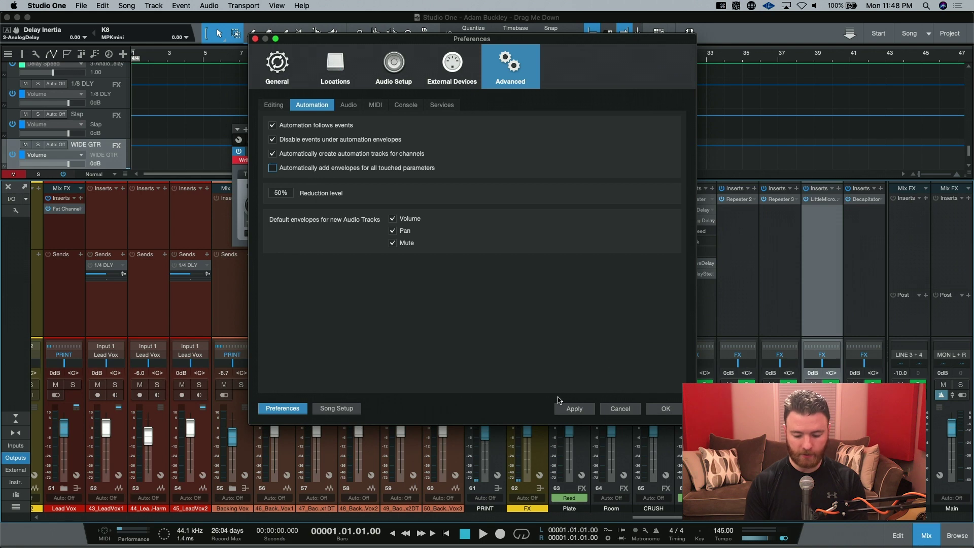
click(564, 409)
click(665, 409)
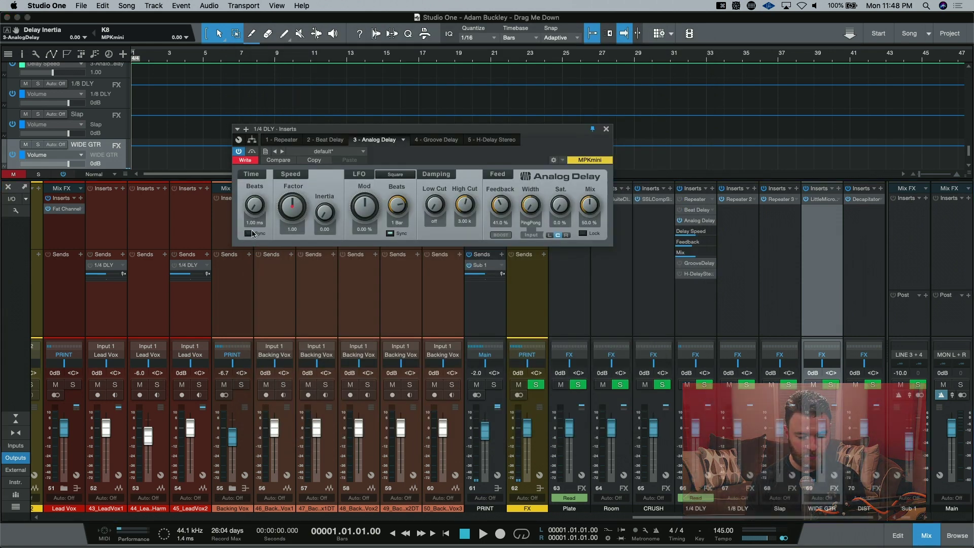
Step: During playback raise the Delay Time knob, then select the 1/4 DLY track and stop
key(space)
drag(255, 209, 248, 174)
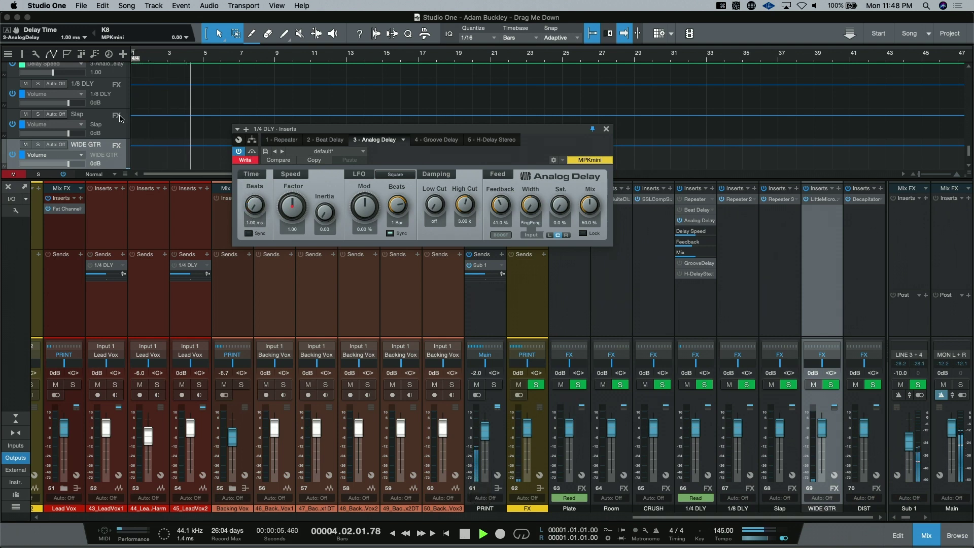
click(118, 79)
key(space)
scroll(181, 151, up, 1)
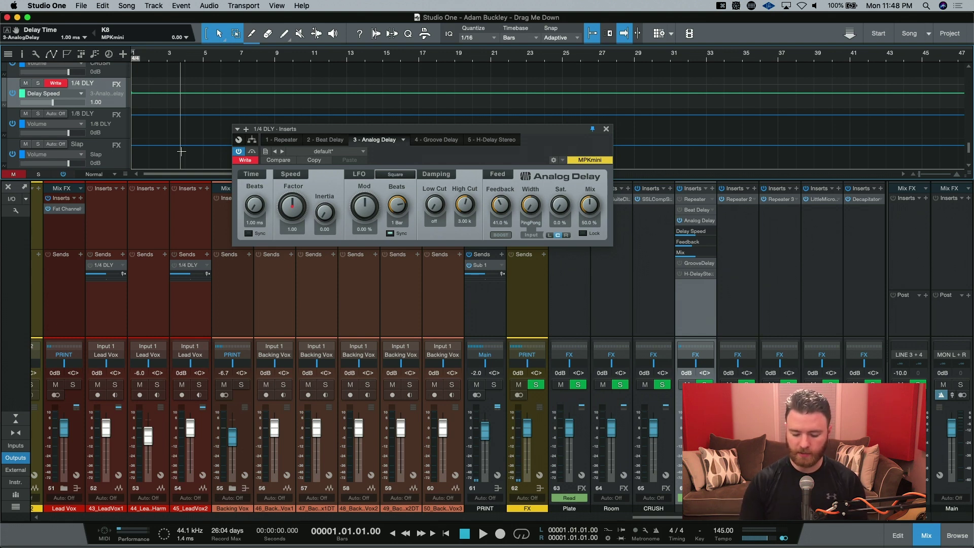
Step: Re-enable automatic envelopes for touched parameters, then sweep the Beats knob to write a Delay Time bump near bars 2–3
key(super+comma)
click(330, 168)
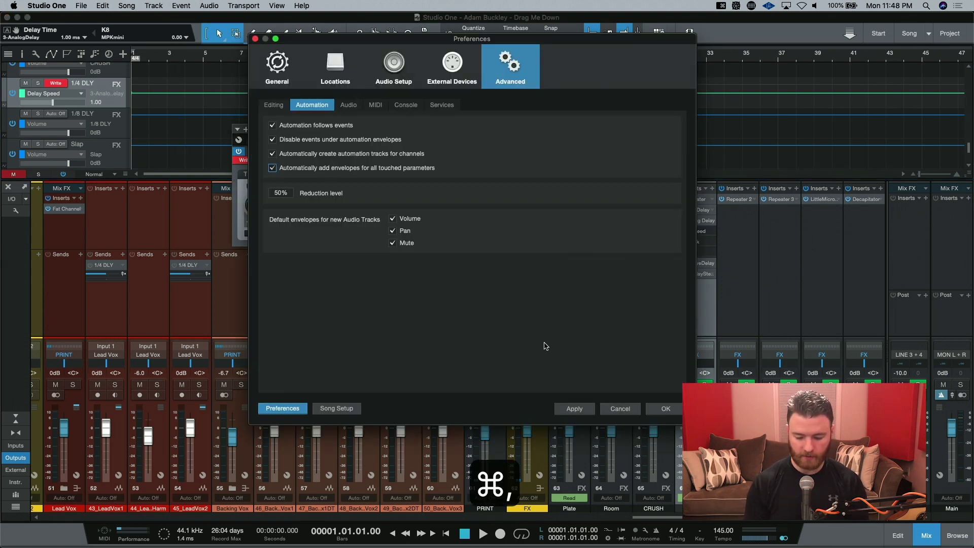
click(575, 411)
click(662, 409)
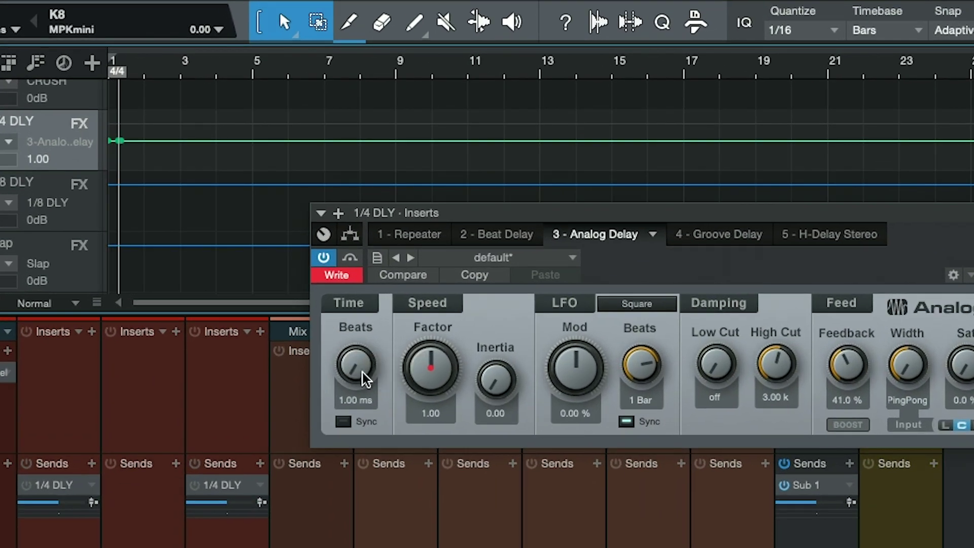
mouse_move(363, 378)
mouse_down()
mouse_move(355, 337)
mouse_move(373, 304)
mouse_move(363, 421)
mouse_up()
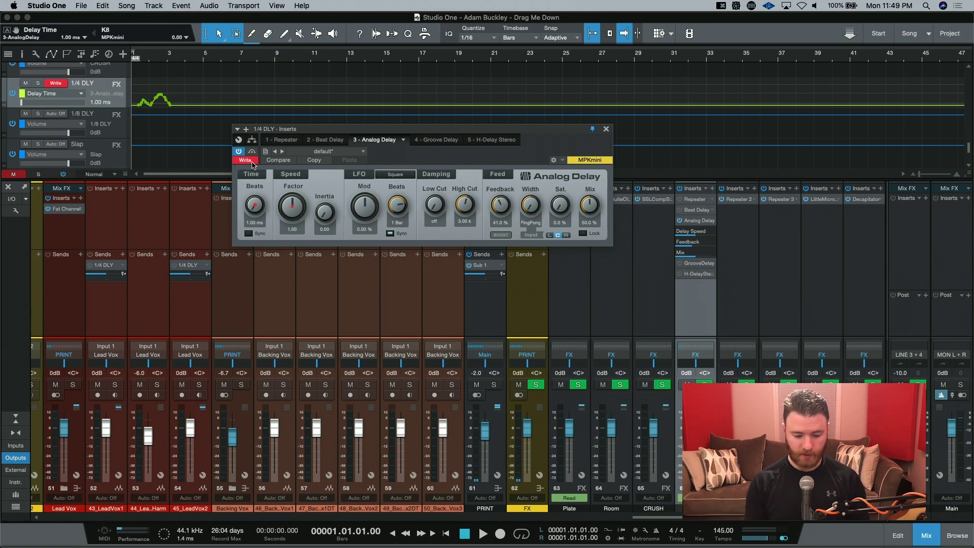
Step: Set the 1/4 DLY Analog Delay automation from Write to Read, then stop playback
click(253, 164)
click(290, 183)
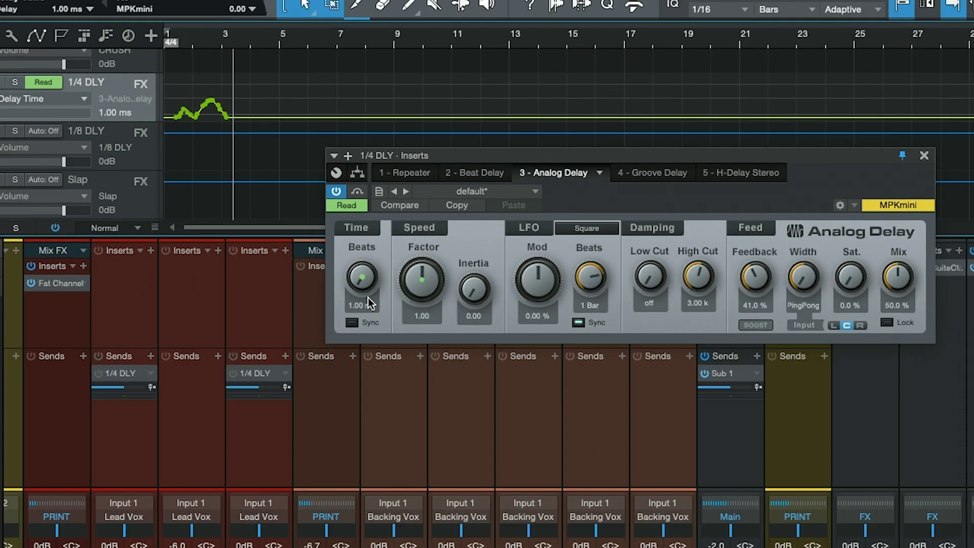
key(space)
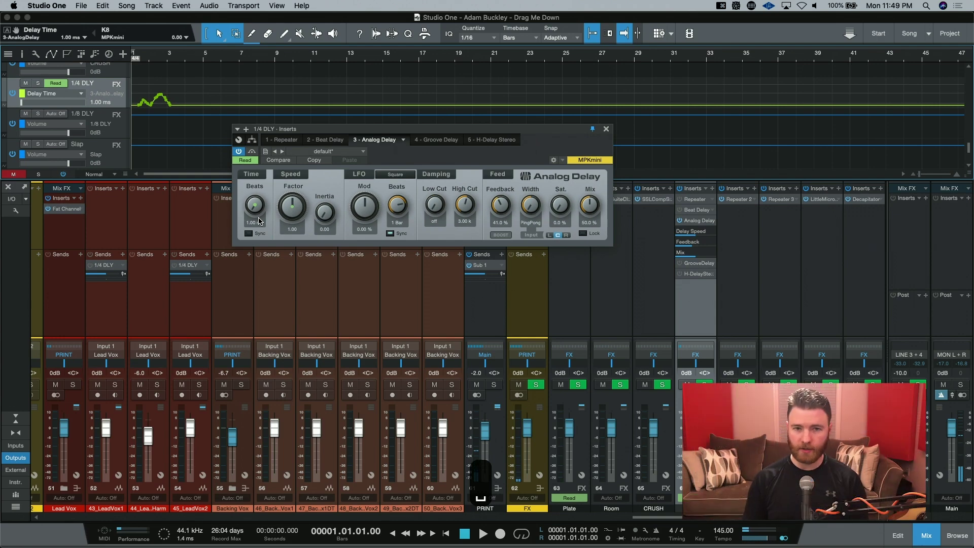